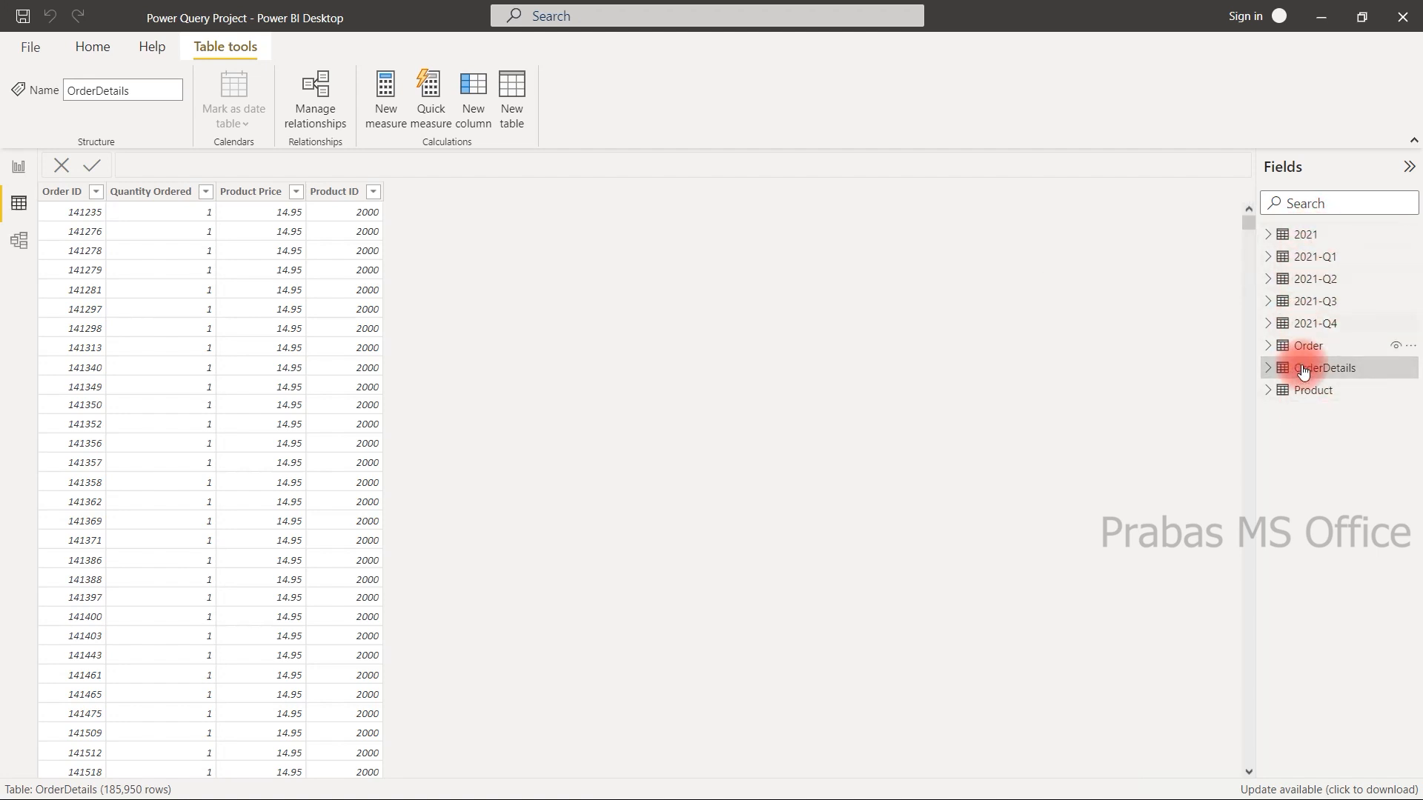
# Step: View the report page, review the query groups in the Power Query Editor, and close and apply the queries
pyautogui.click(22, 207)
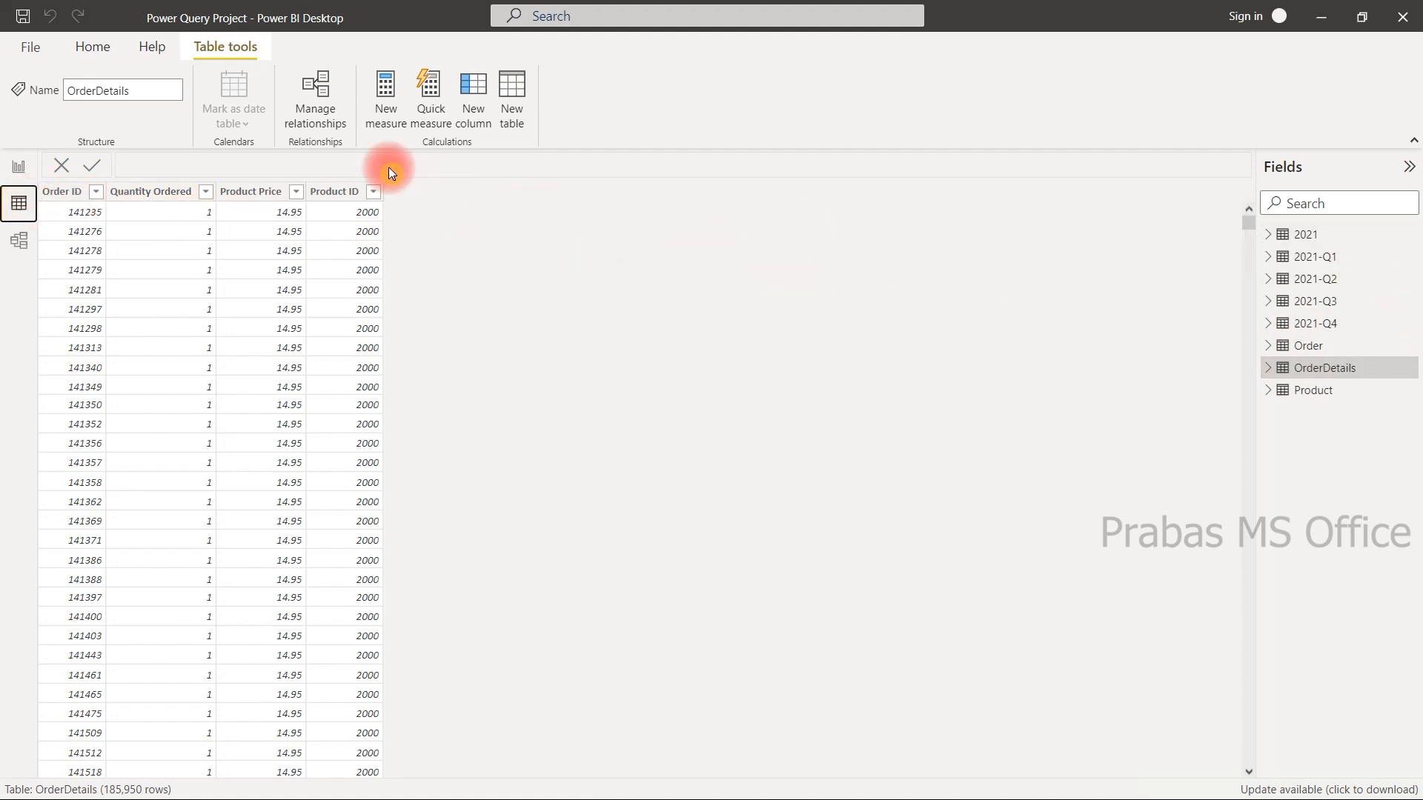
pyautogui.click(18, 166)
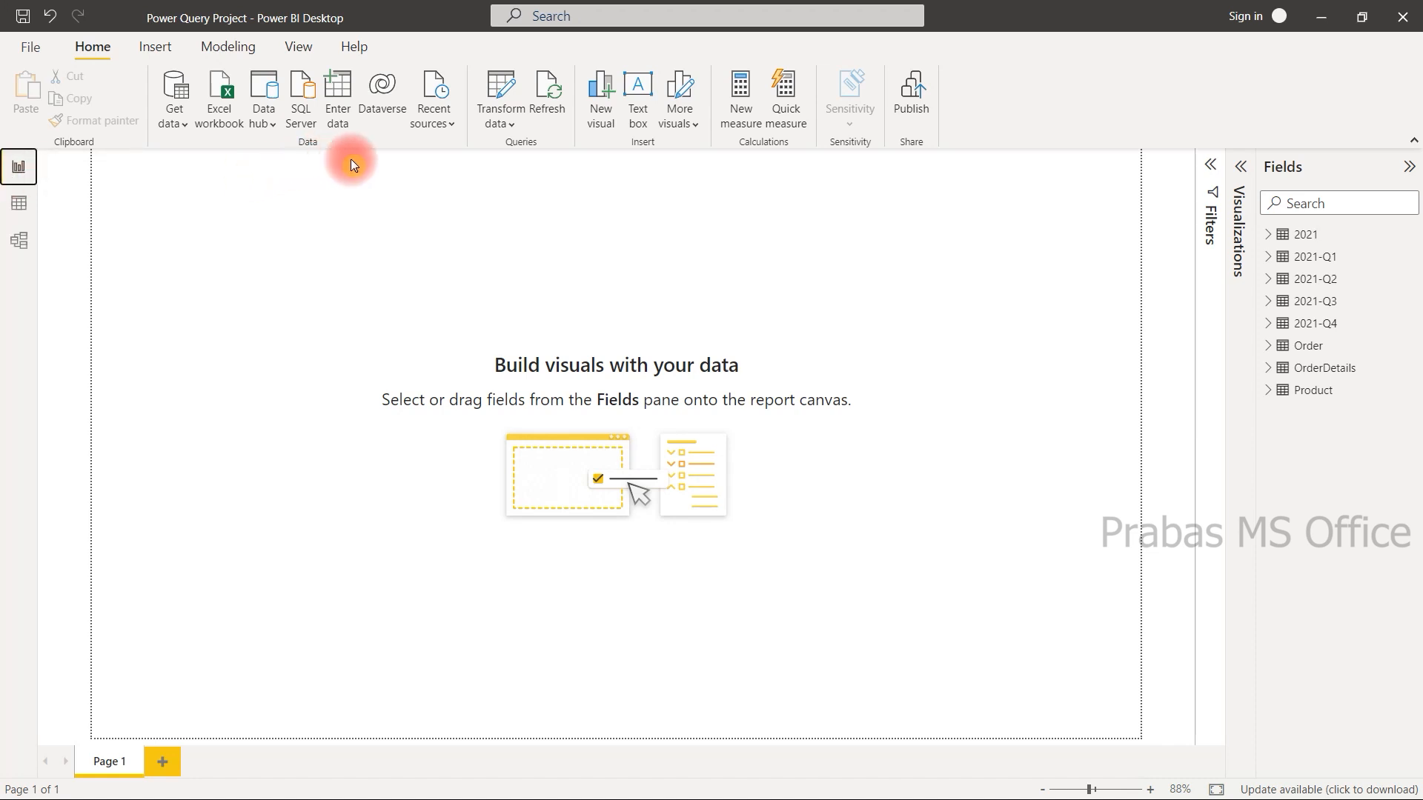
pyautogui.click(508, 89)
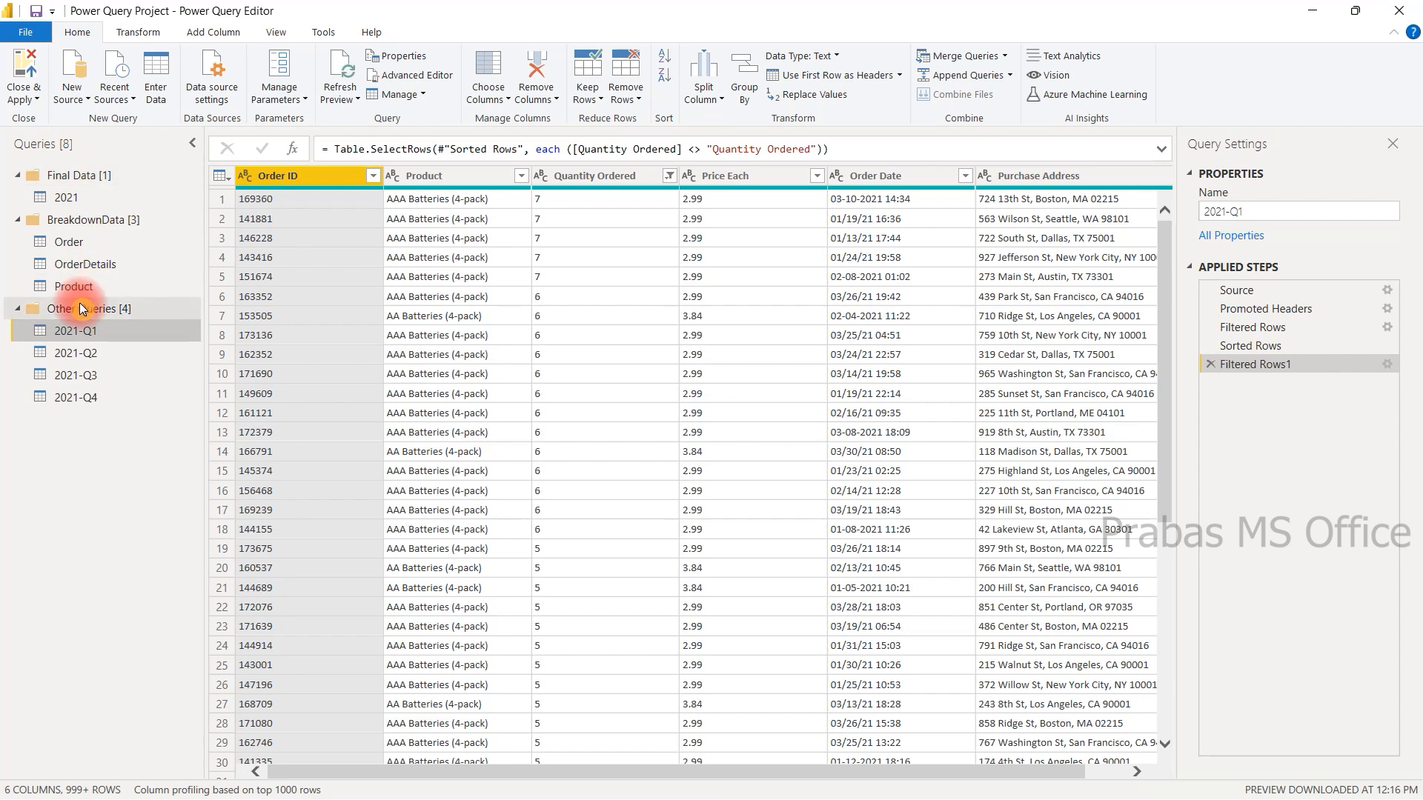
pyautogui.click(25, 63)
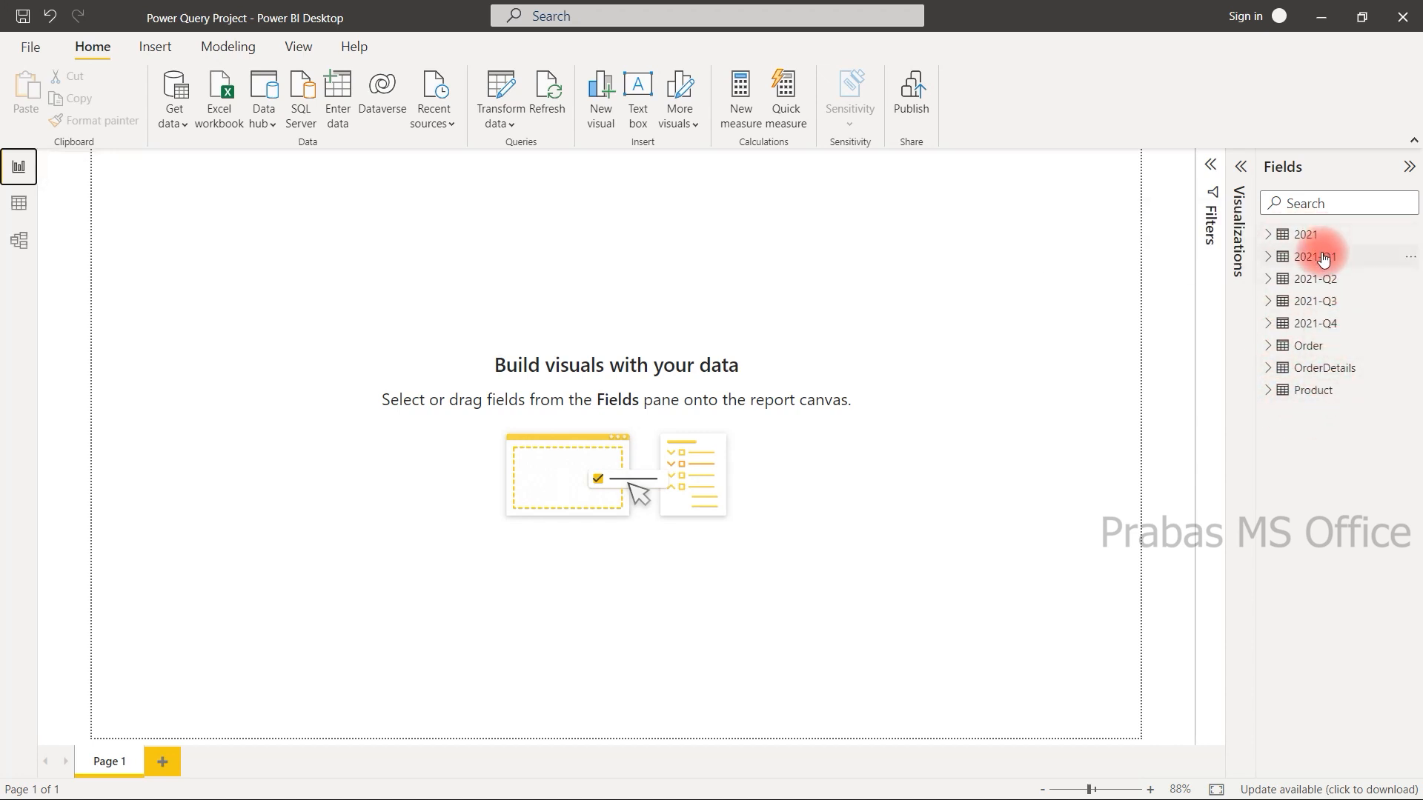
# Step: Go through the tables loaded in the report, from Product and OrderDetails to the quarterly tables and 2021
pyautogui.click(1318, 368)
pyautogui.click(1316, 392)
pyautogui.click(1317, 368)
pyautogui.click(1317, 323)
pyautogui.click(1326, 346)
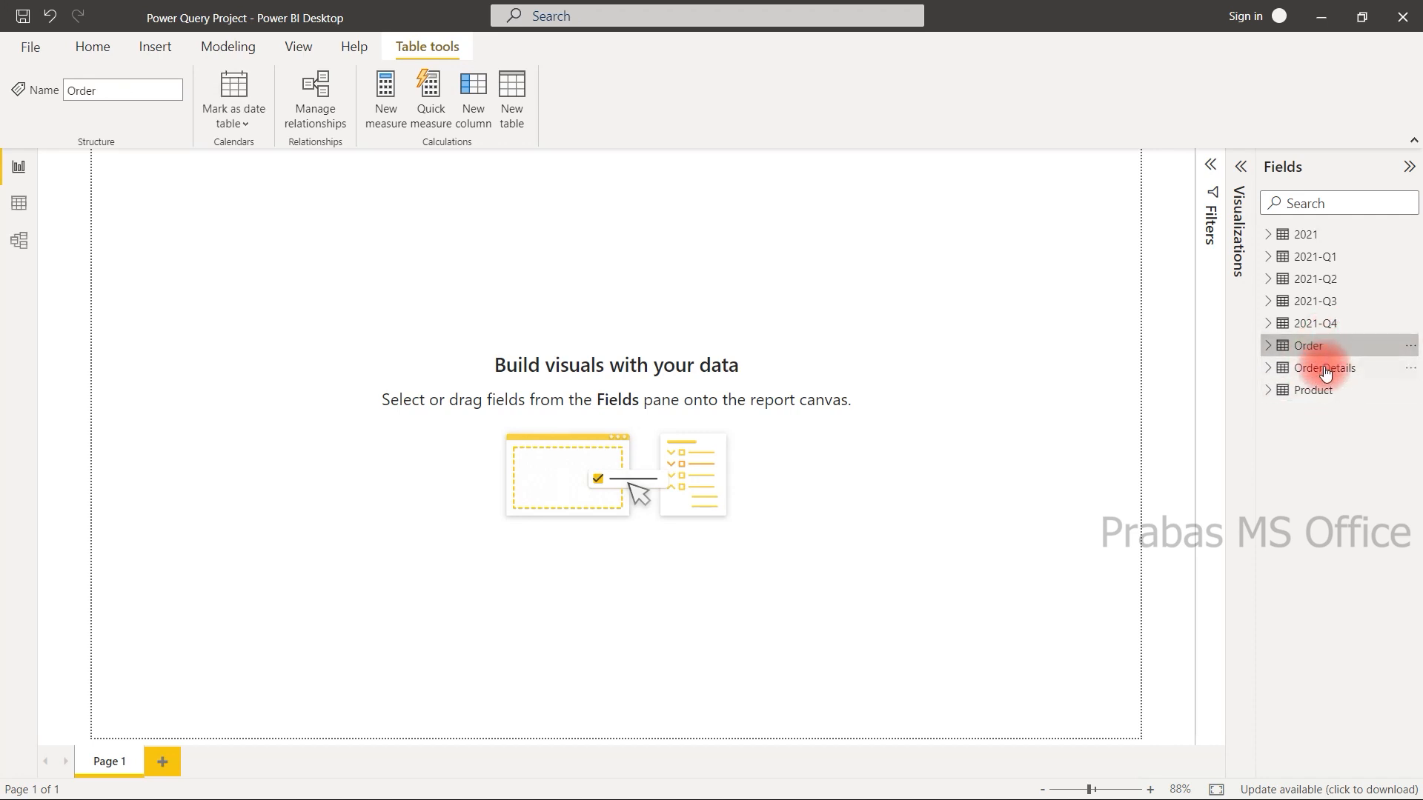
pyautogui.click(1318, 368)
pyautogui.click(1316, 391)
pyautogui.click(1319, 369)
pyautogui.click(1323, 346)
pyautogui.click(1327, 324)
pyautogui.click(1327, 301)
pyautogui.click(1328, 279)
pyautogui.click(1331, 257)
pyautogui.click(1326, 234)
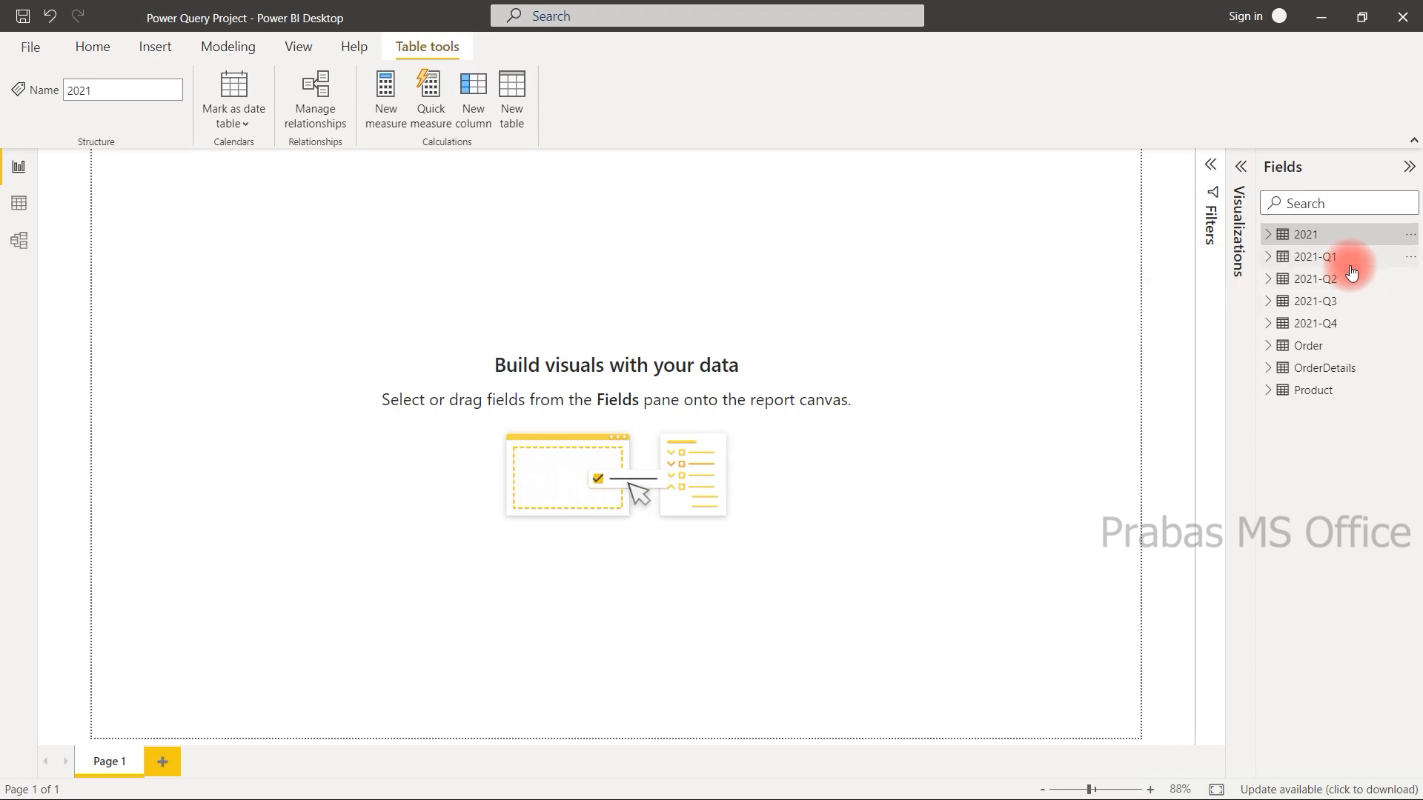
# Step: Save the report and check the size of Power Query Project.pbix in File Explorer, returning to Power BI Desktop
pyautogui.hotkey('ctrl', 's')
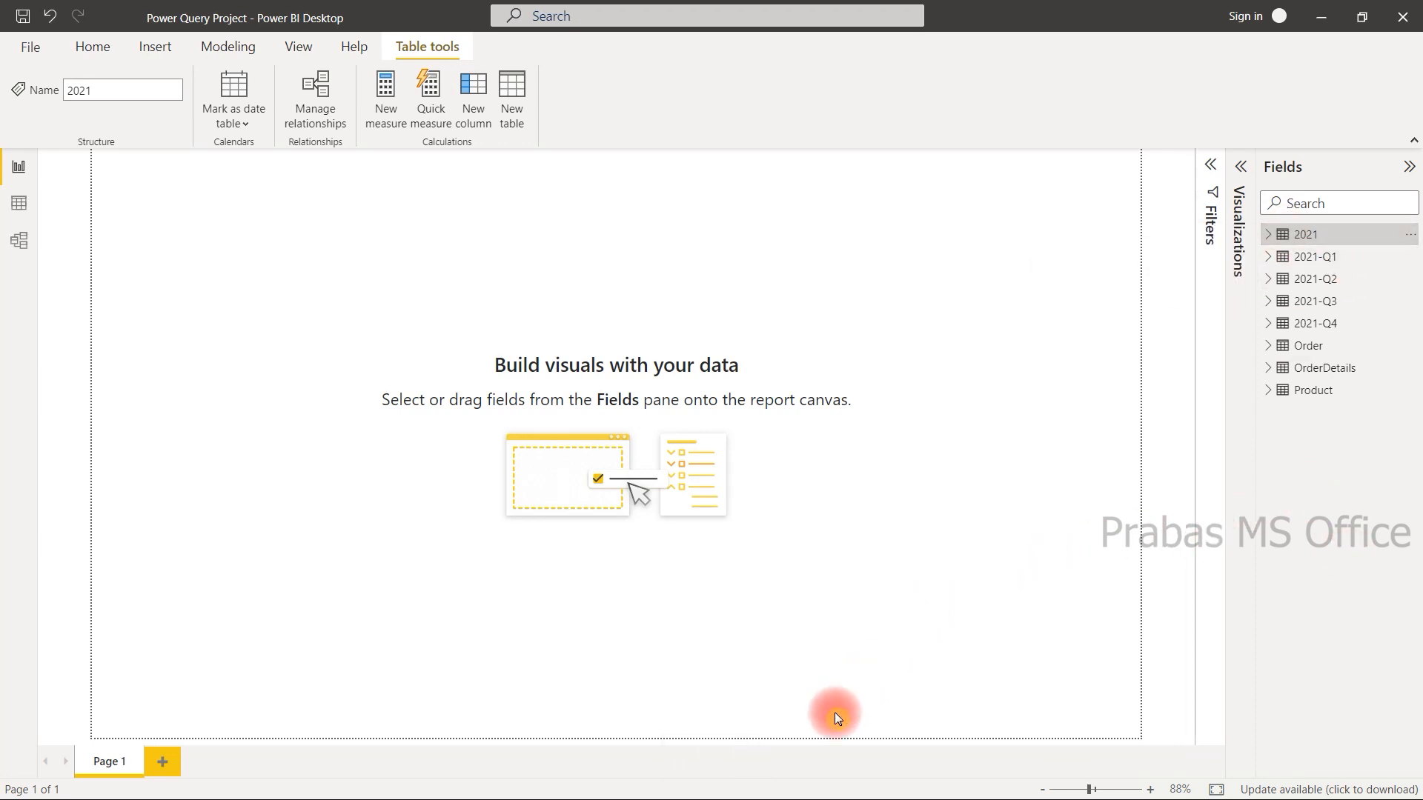
pyautogui.hotkey('alt', 'Tab')
pyautogui.hotkey('alt', 'Tab')
pyautogui.hotkey('alt', 'Tab')
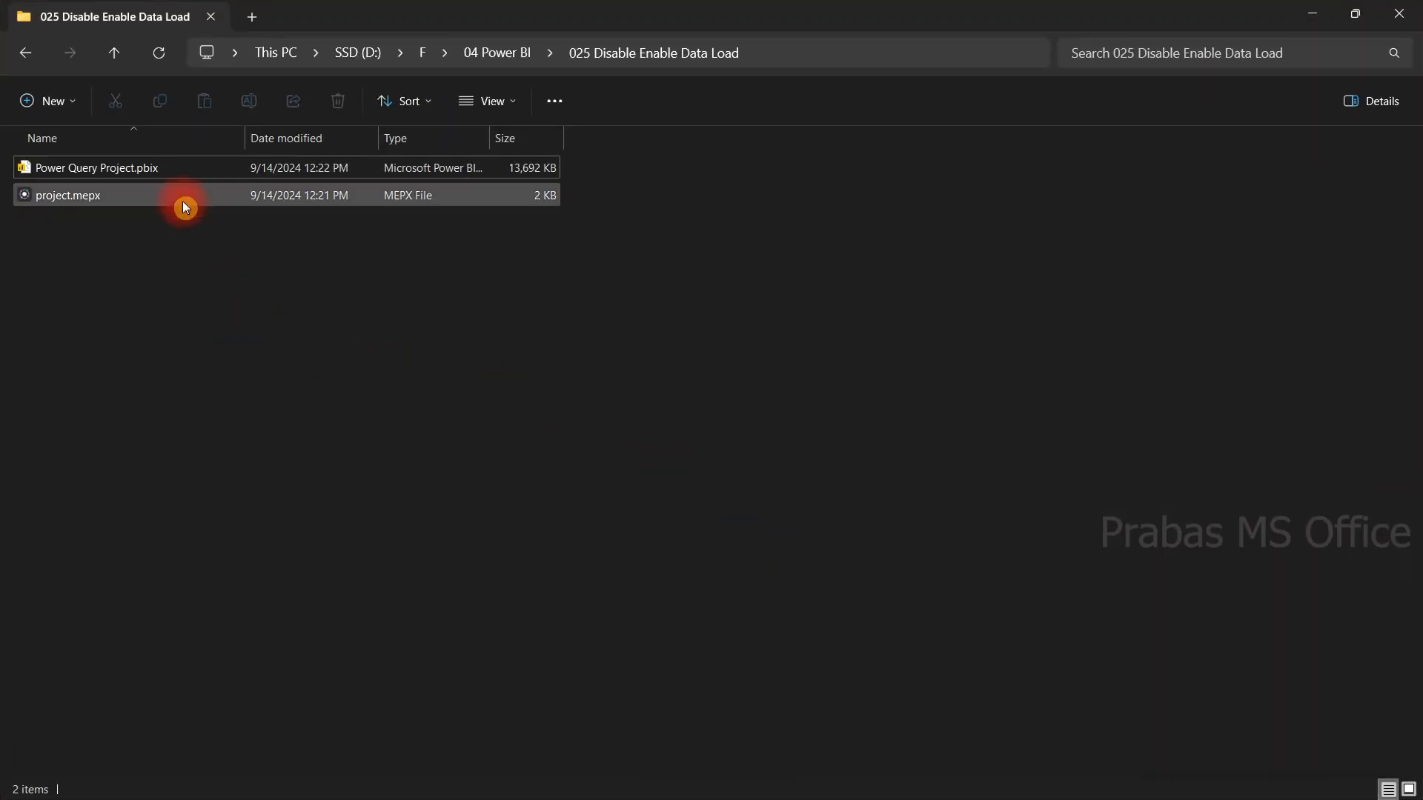
pyautogui.click(155, 172)
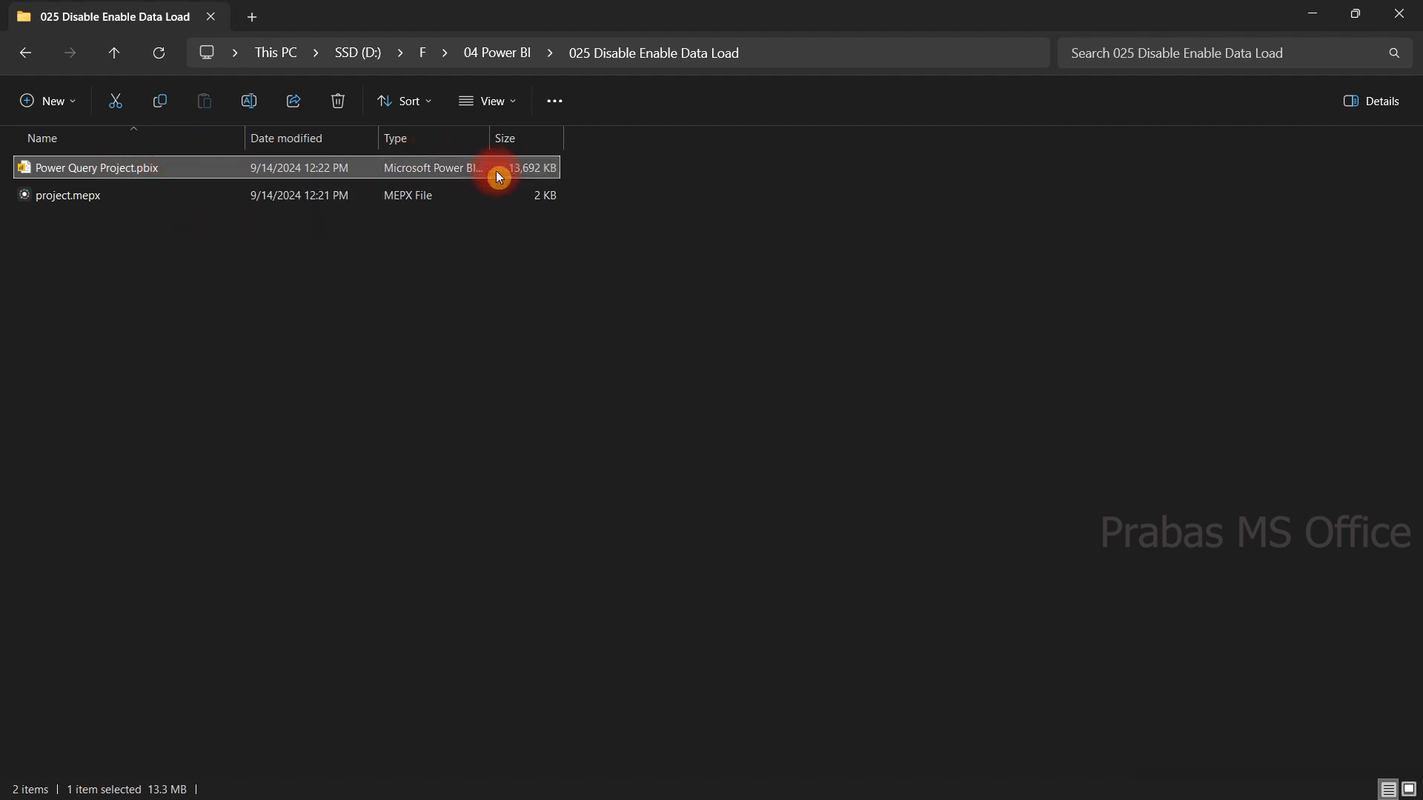
pyautogui.hotkey('alt', 'Tab')
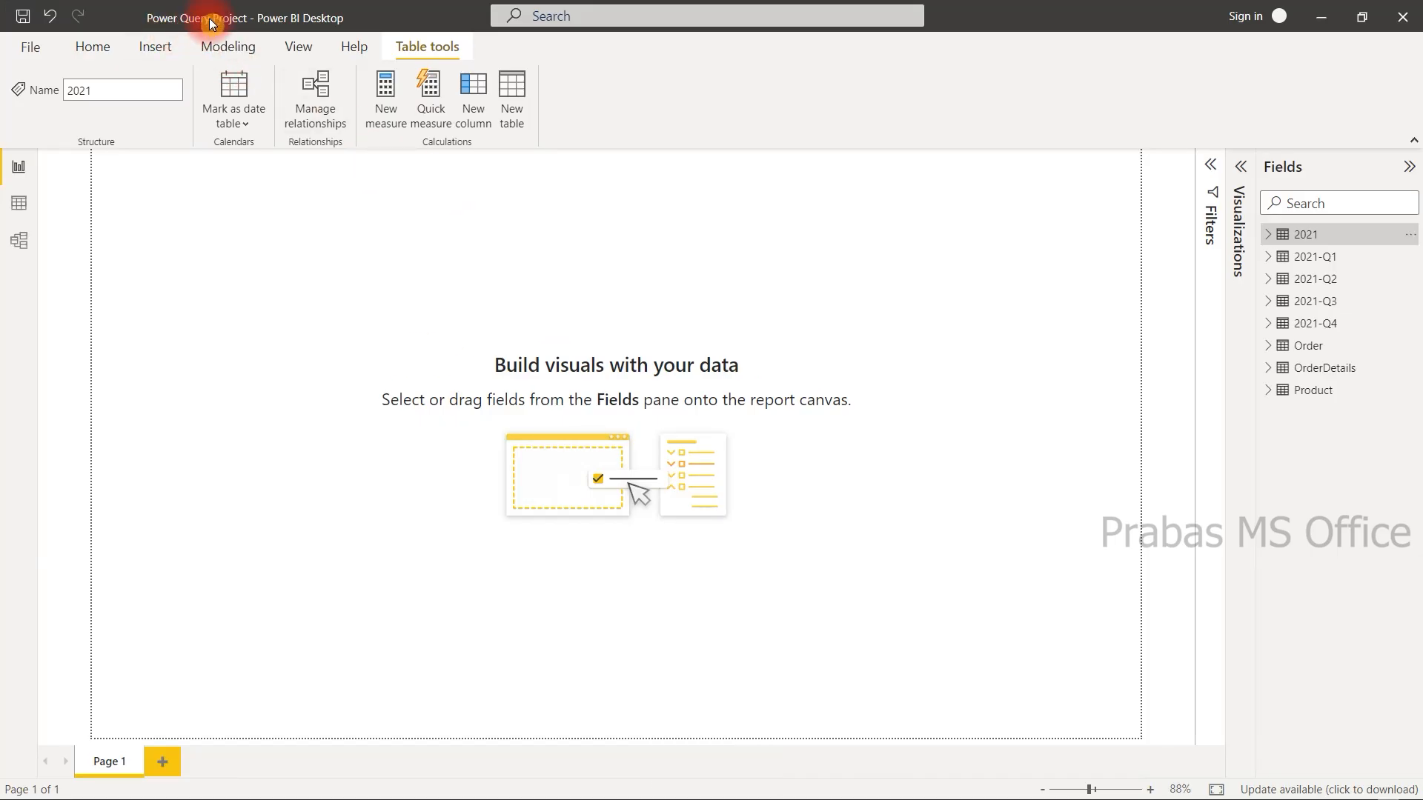
pyautogui.hotkey('alt', 'Tab')
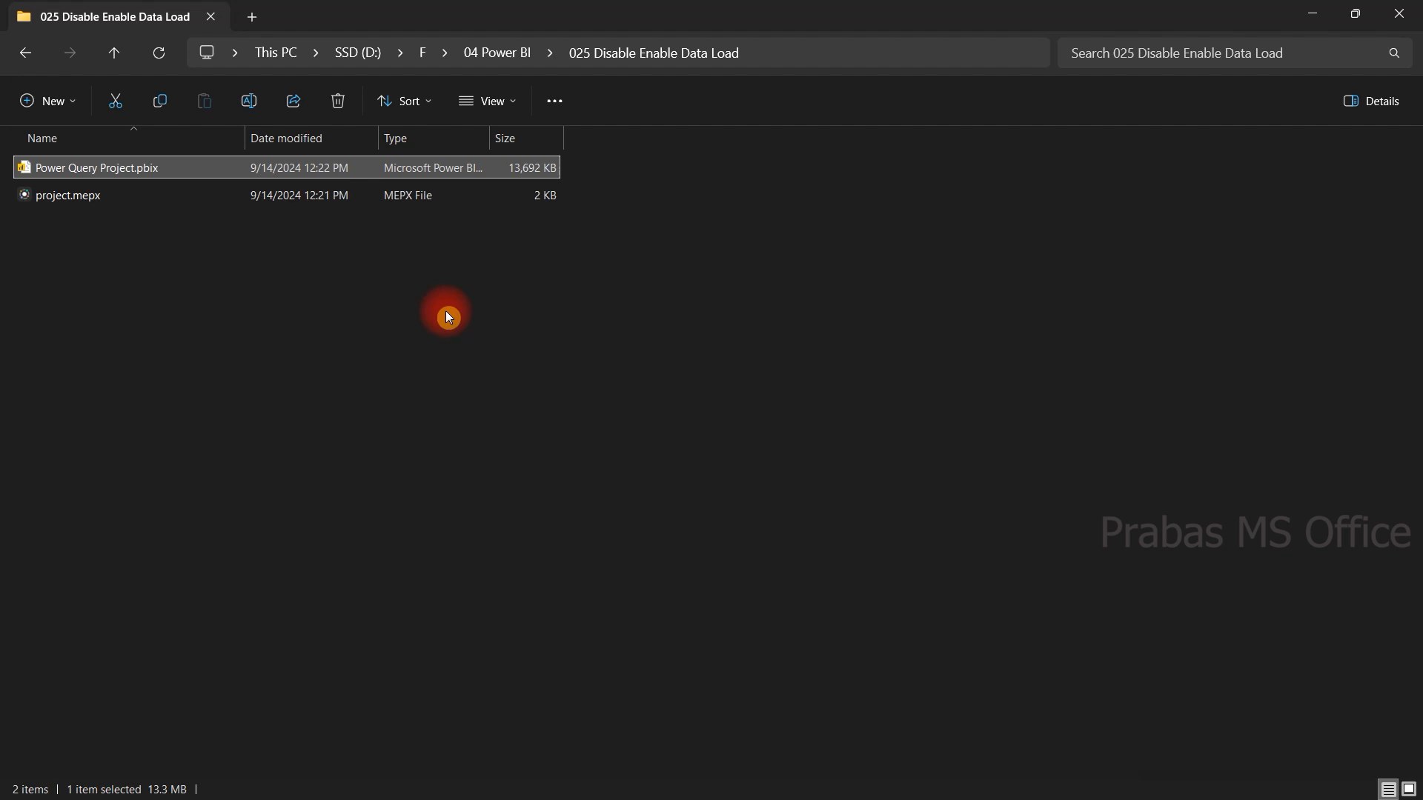
pyautogui.hotkey('alt', 'Tab')
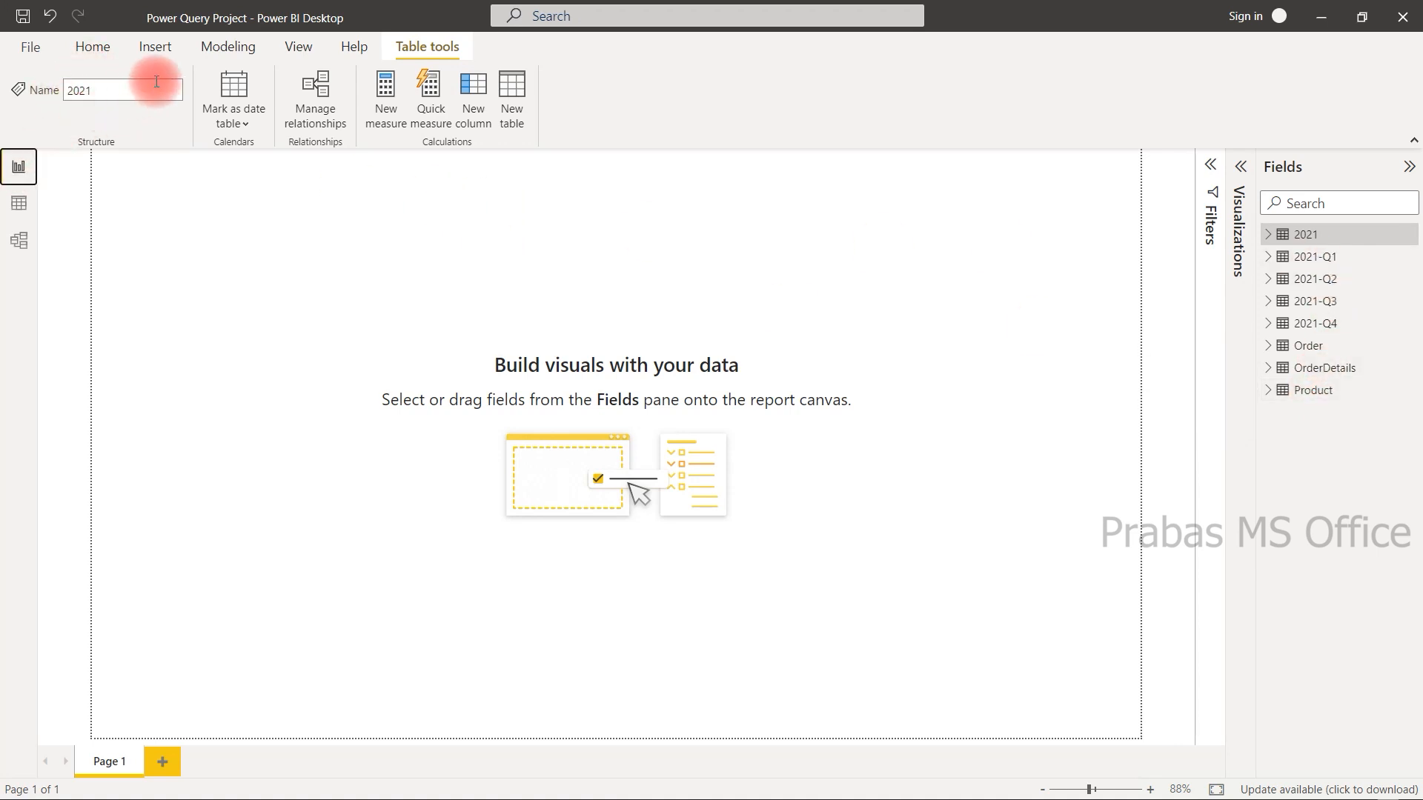
# Step: Open the Power Query Editor and browse the quarterly queries and the Order, OrderDetails and Product queries
pyautogui.click(104, 56)
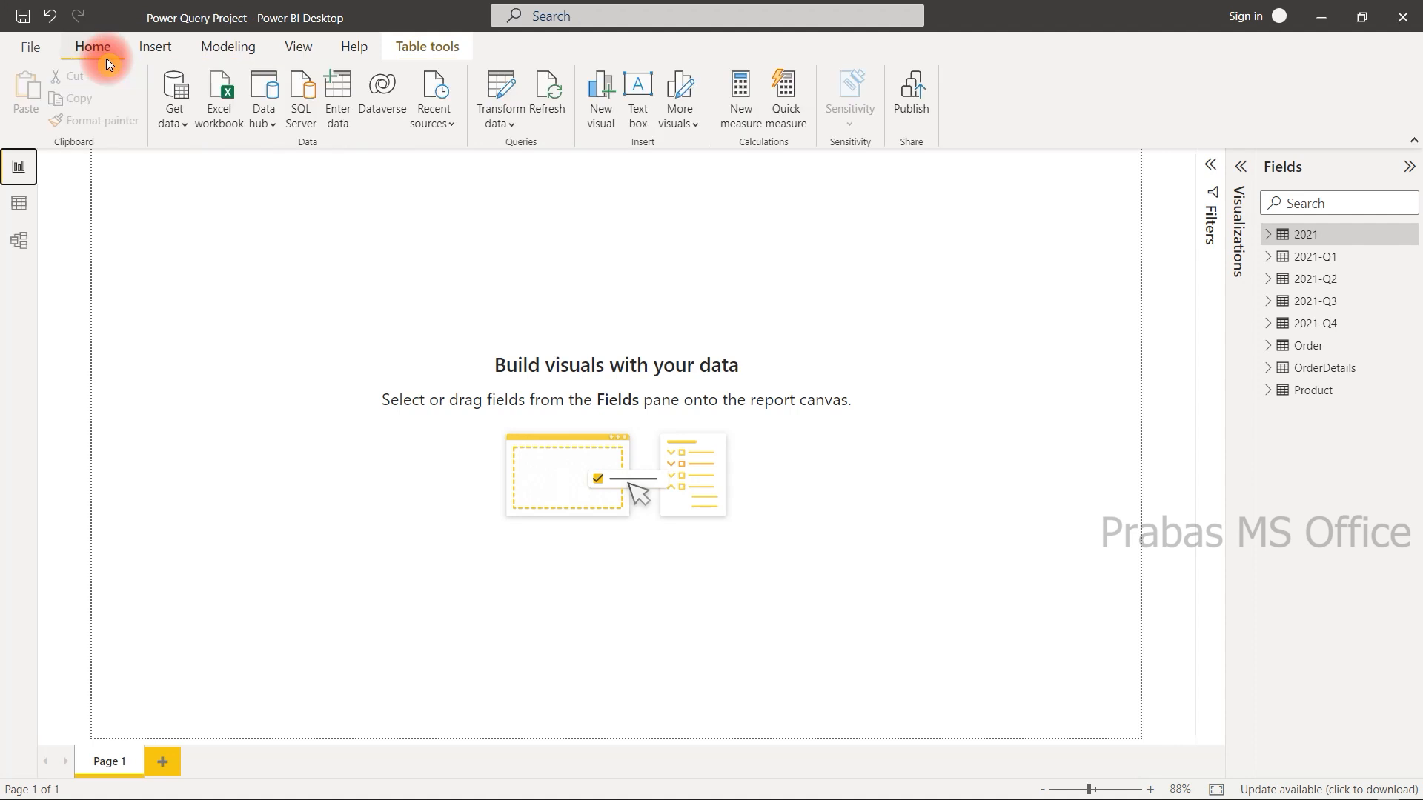
pyautogui.click(492, 113)
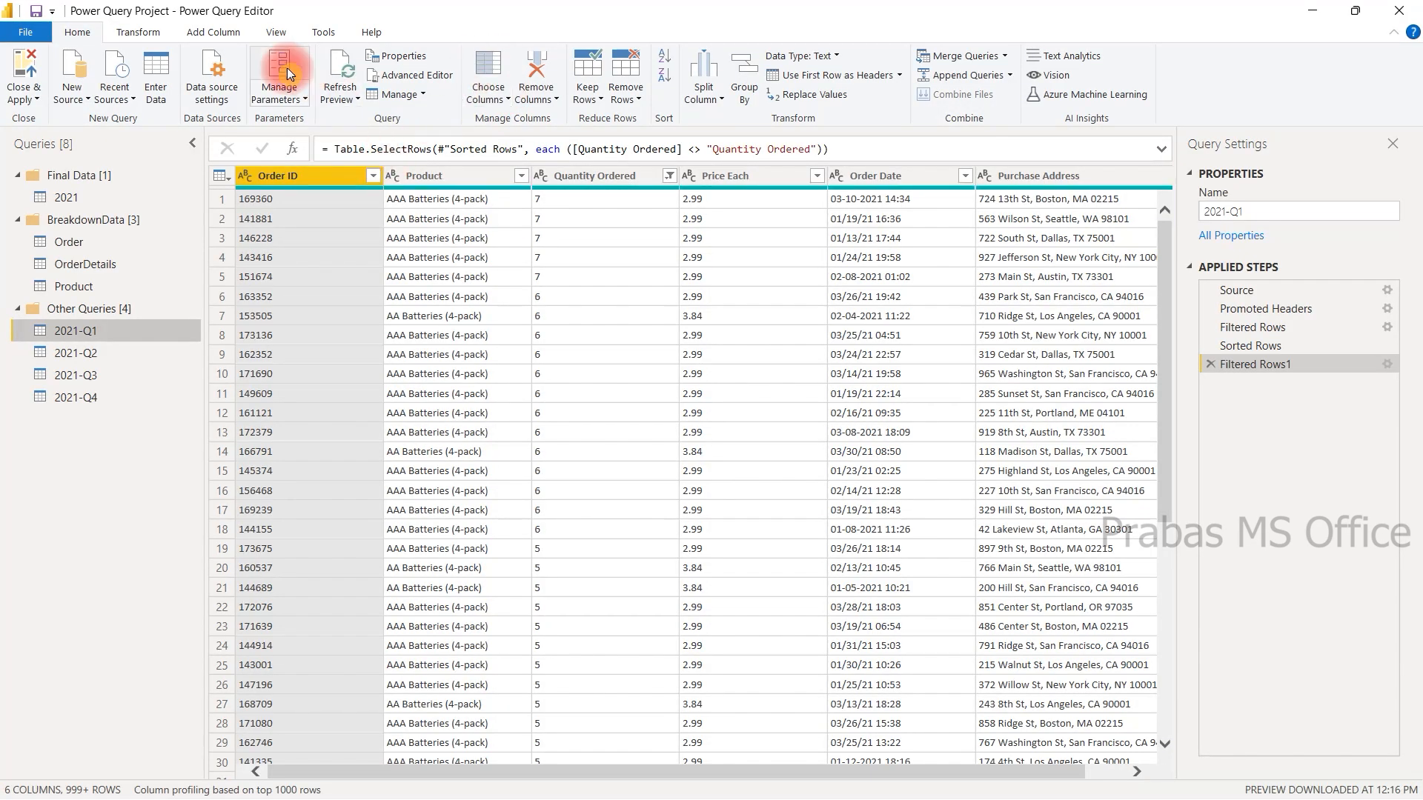
pyautogui.click(70, 354)
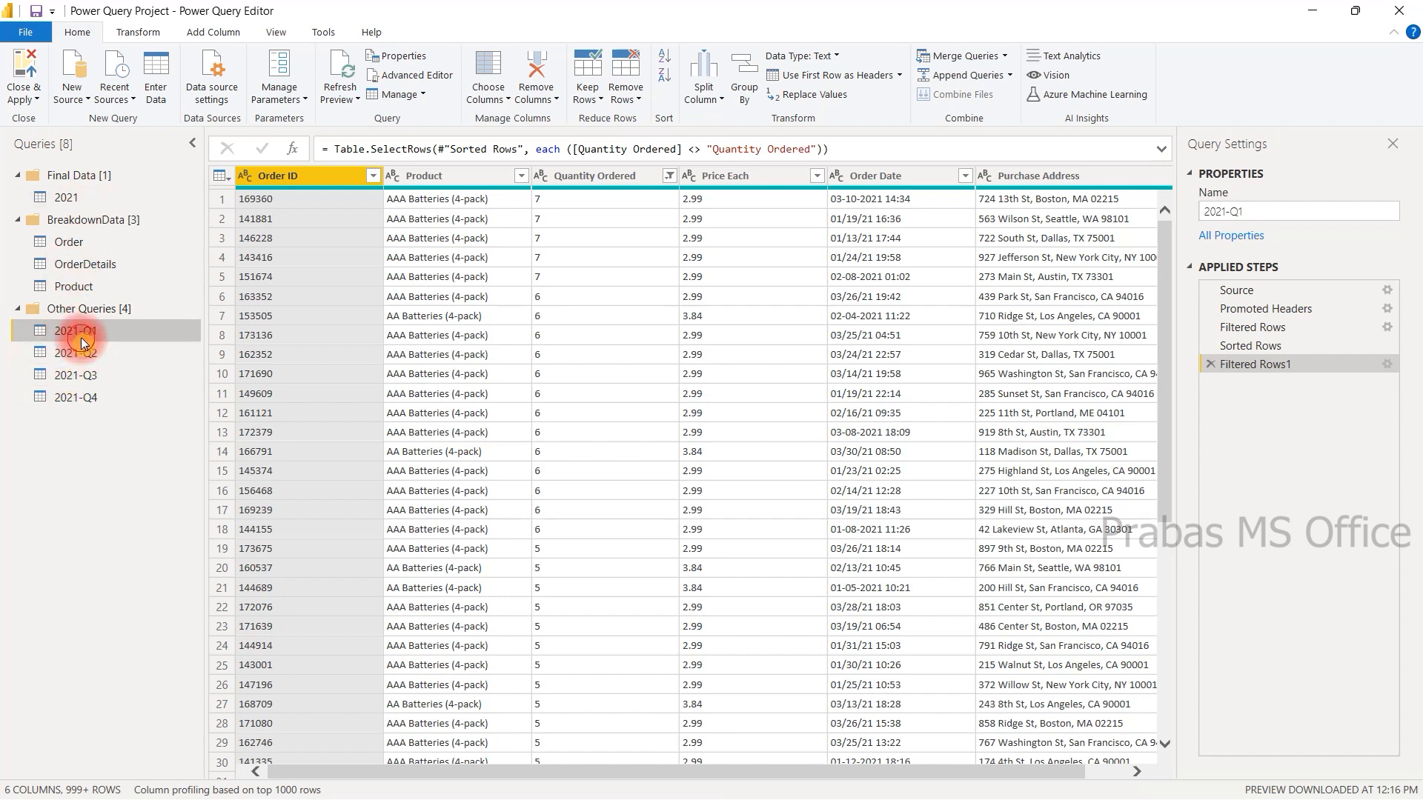
pyautogui.click(80, 380)
pyautogui.click(76, 394)
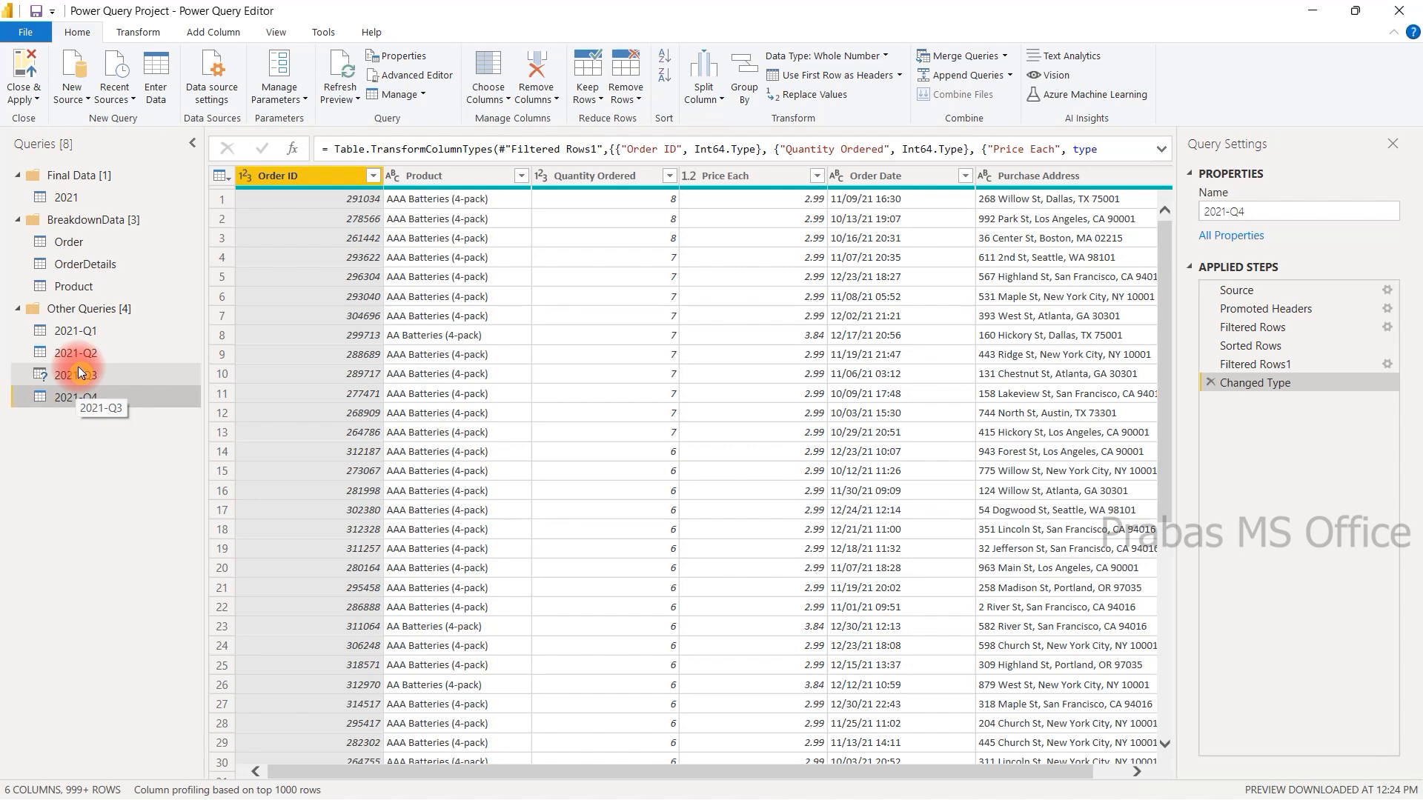
pyautogui.click(72, 240)
pyautogui.click(80, 281)
pyautogui.click(83, 264)
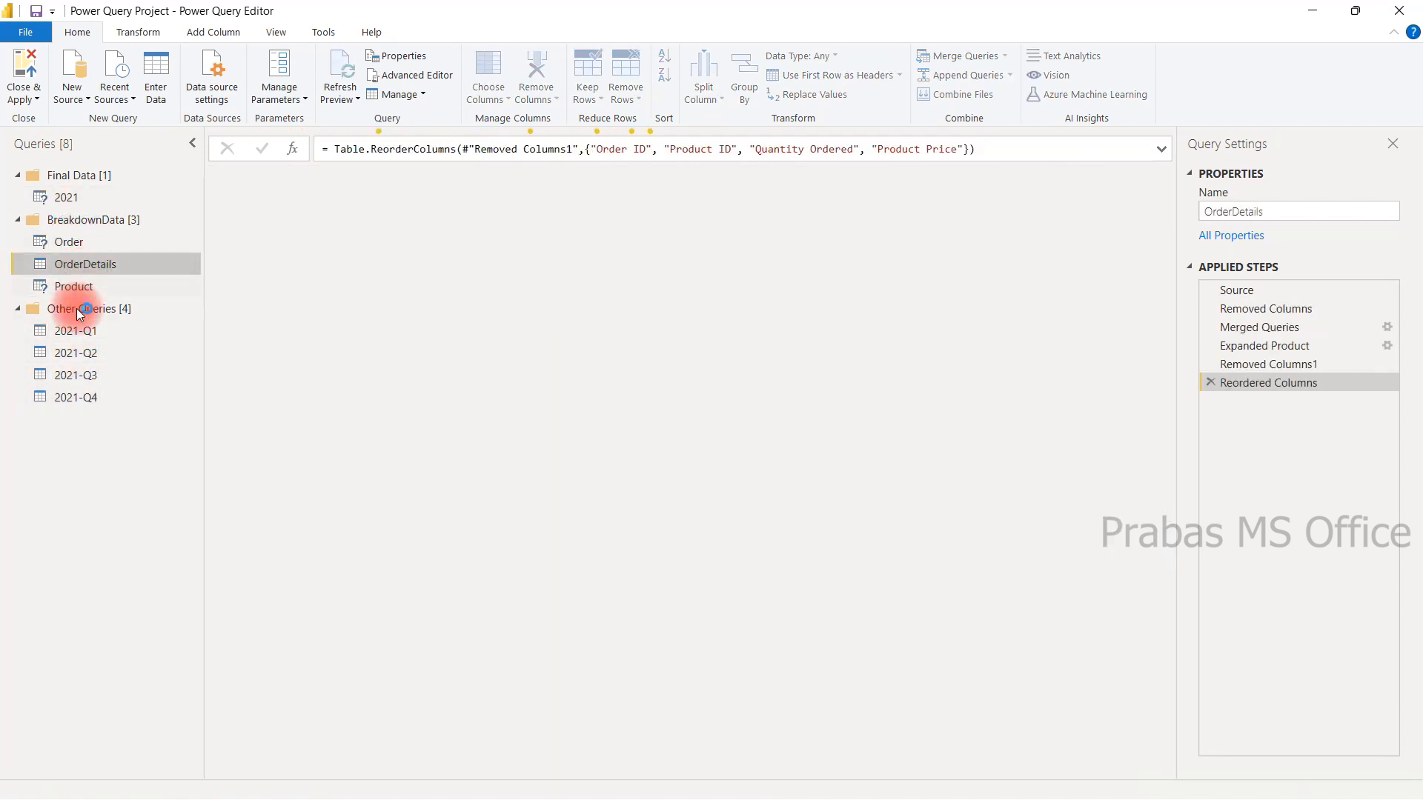
pyautogui.click(71, 337)
pyautogui.click(73, 350)
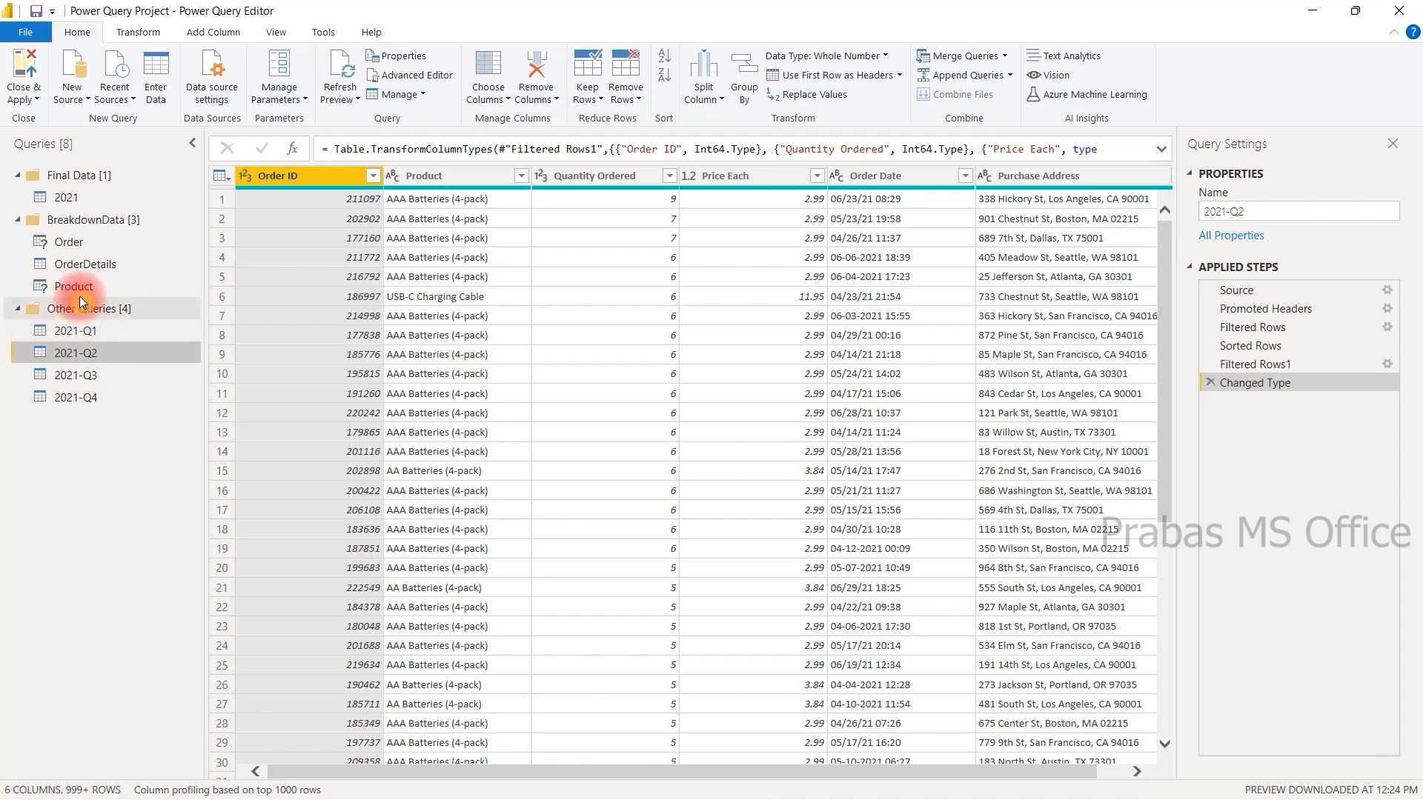
# Step: Check the load options of the Order and 2021-Q4 queries without changing them
pyautogui.rightClick(72, 250)
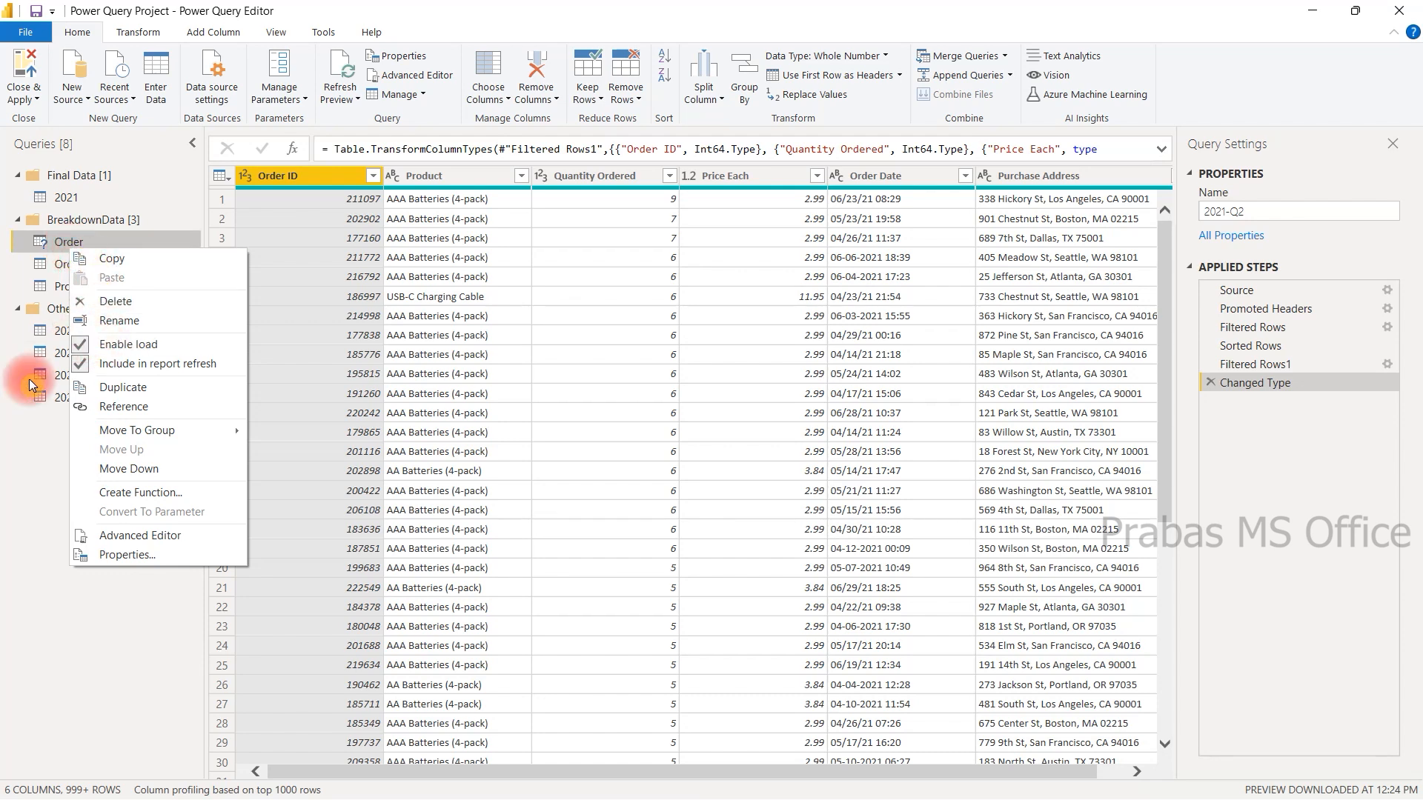
pyautogui.click(44, 470)
pyautogui.rightClick(72, 401)
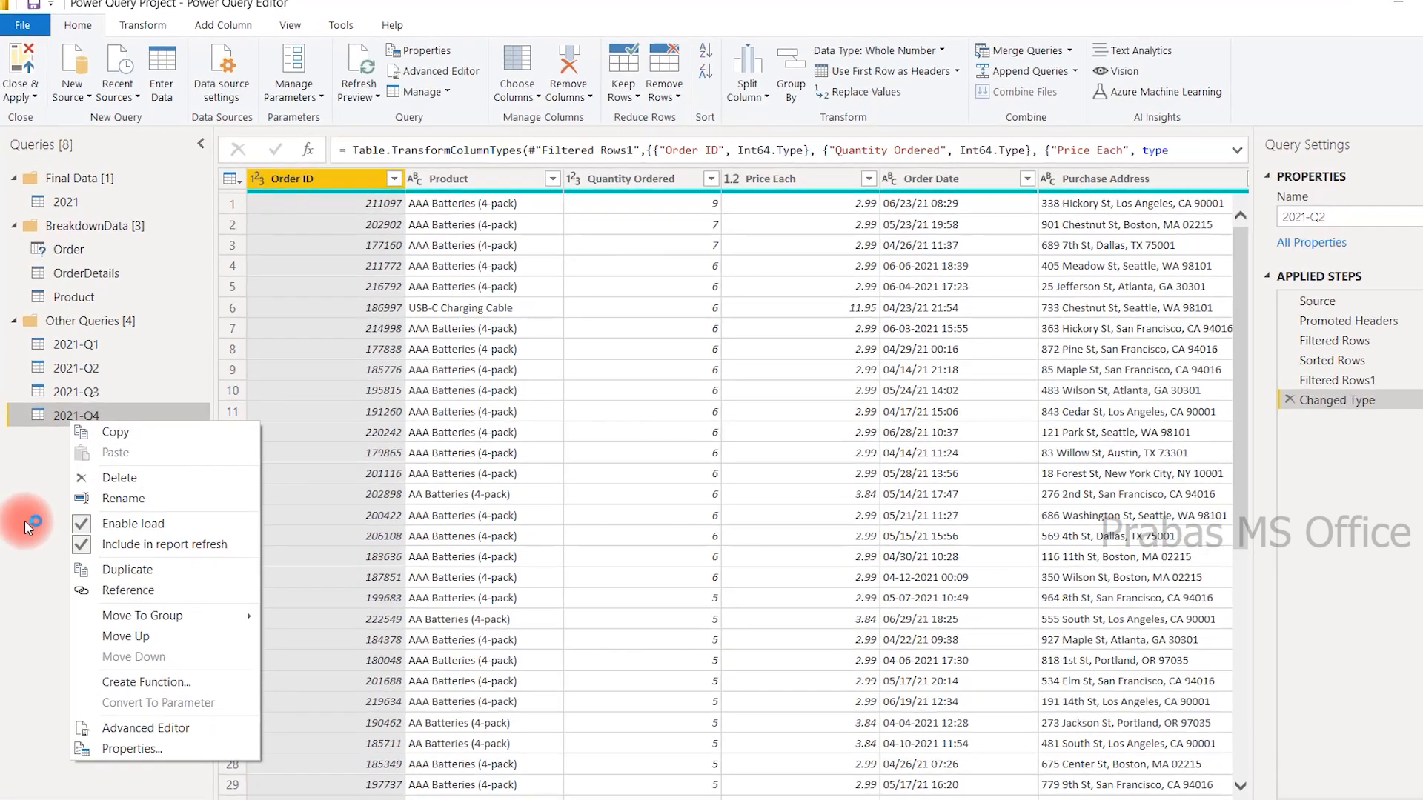
pyautogui.click(28, 492)
# Step: Disable loading of the 2021 query in the Final Data group, accept the data loss warning, and recheck its load option
pyautogui.rightClick(84, 221)
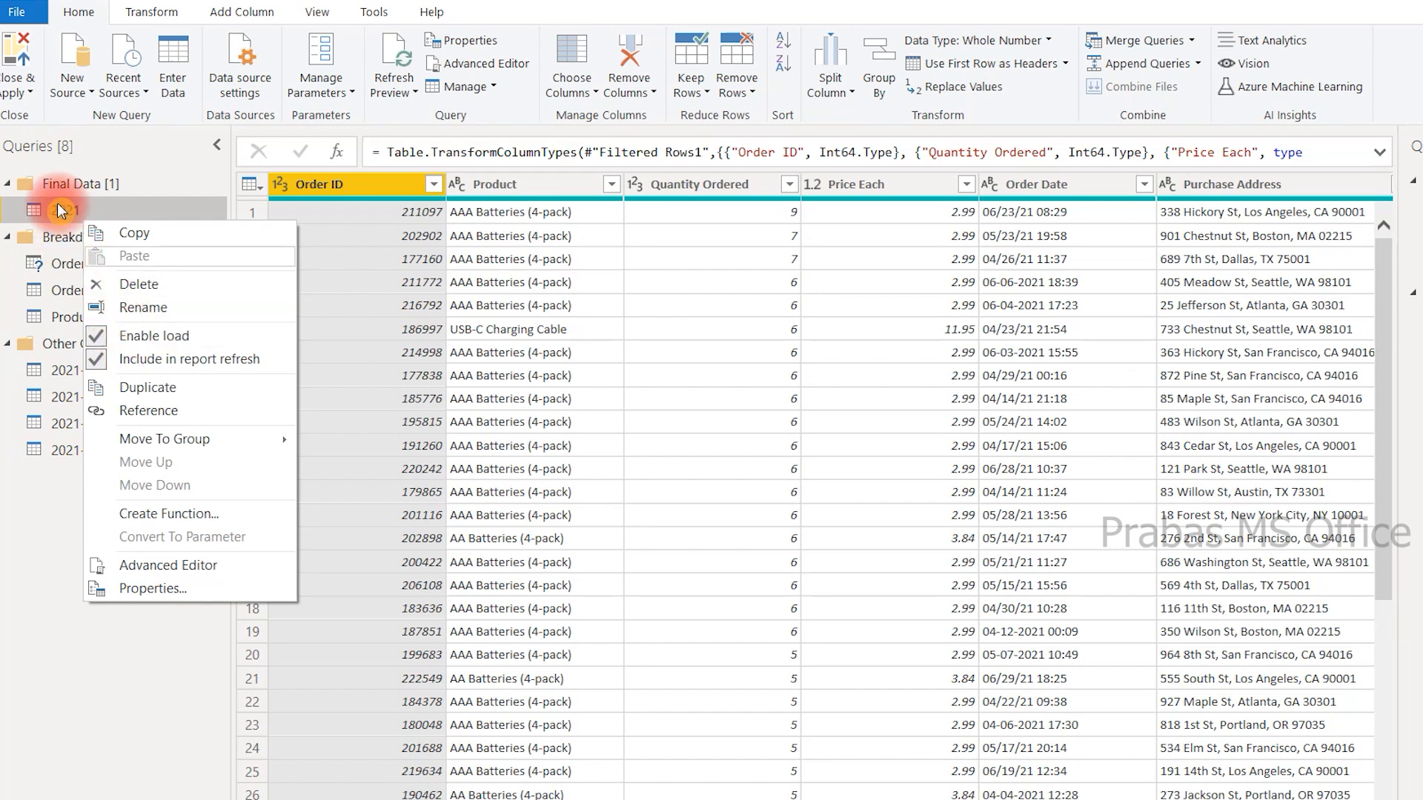
pyautogui.click(104, 340)
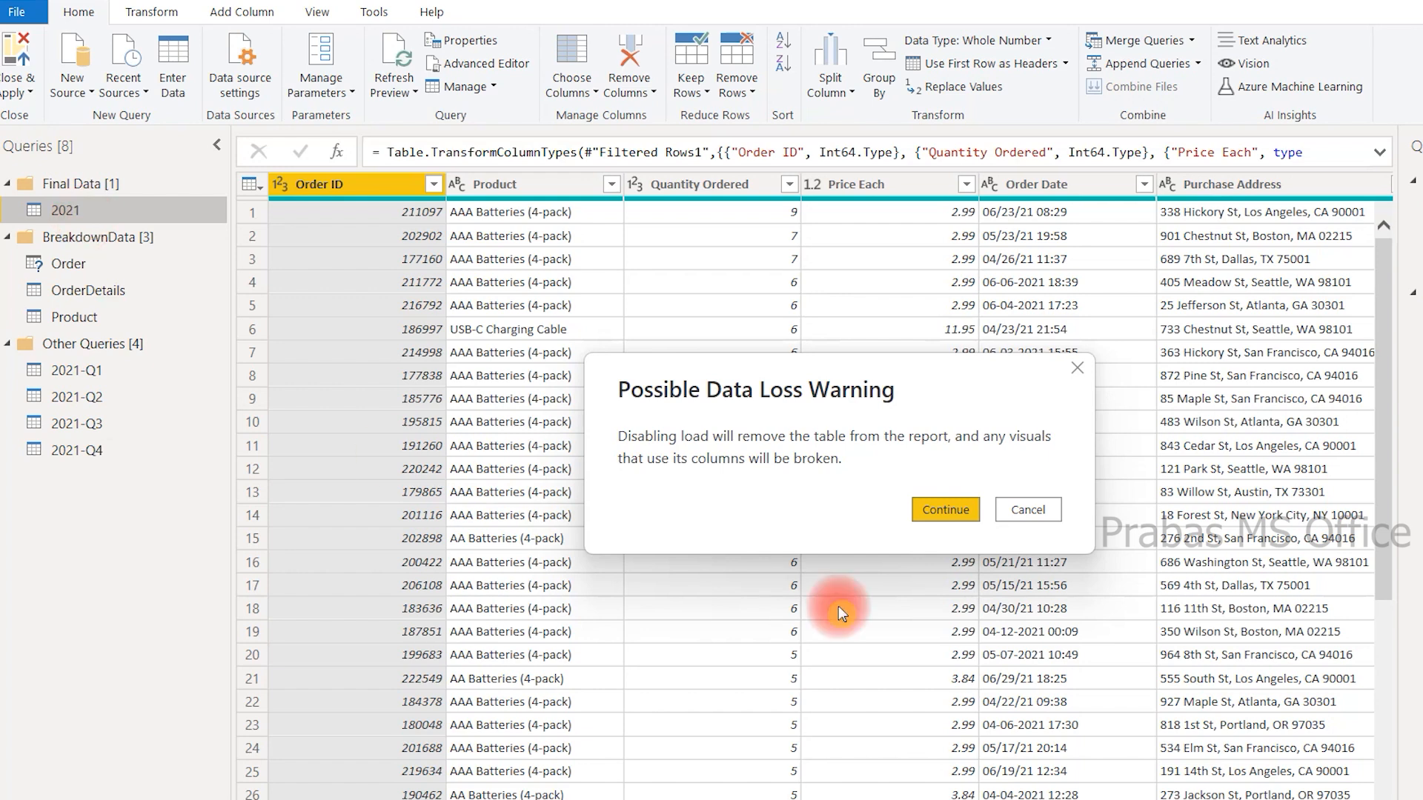
pyautogui.click(926, 509)
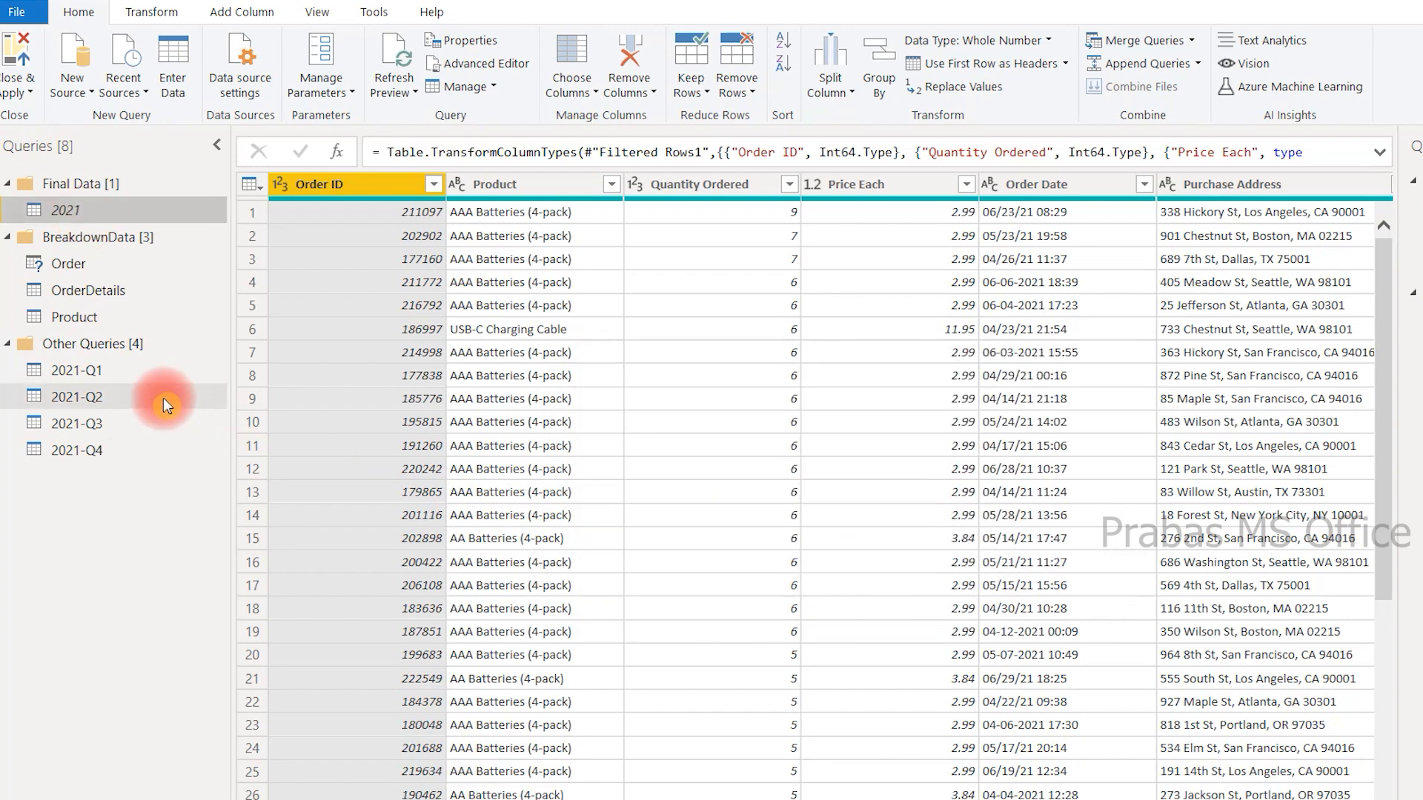
pyautogui.rightClick(125, 214)
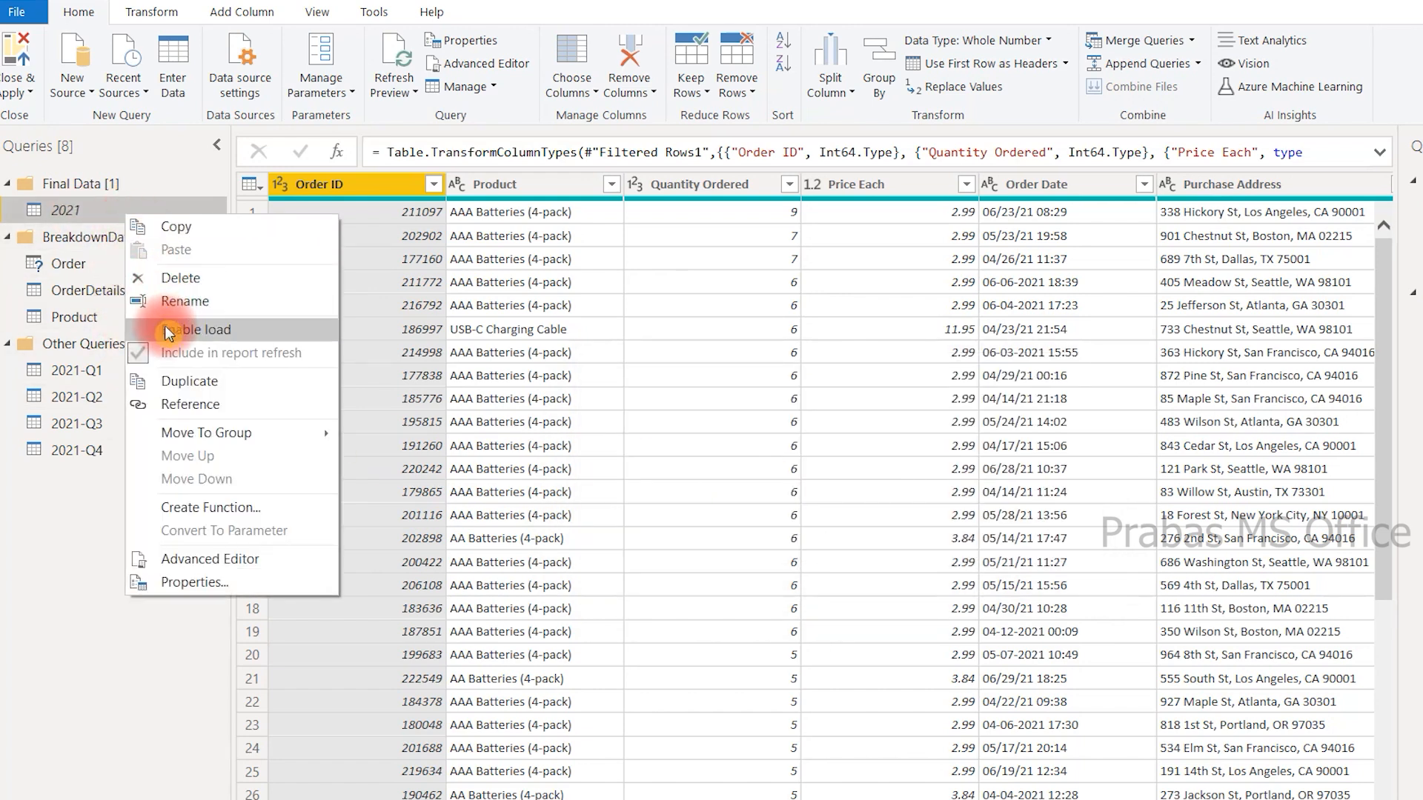
pyautogui.click(95, 517)
# Step: Disable loading of the 2021-Q1 and 2021-Q2 queries, accepting the possible data loss
pyautogui.rightClick(105, 370)
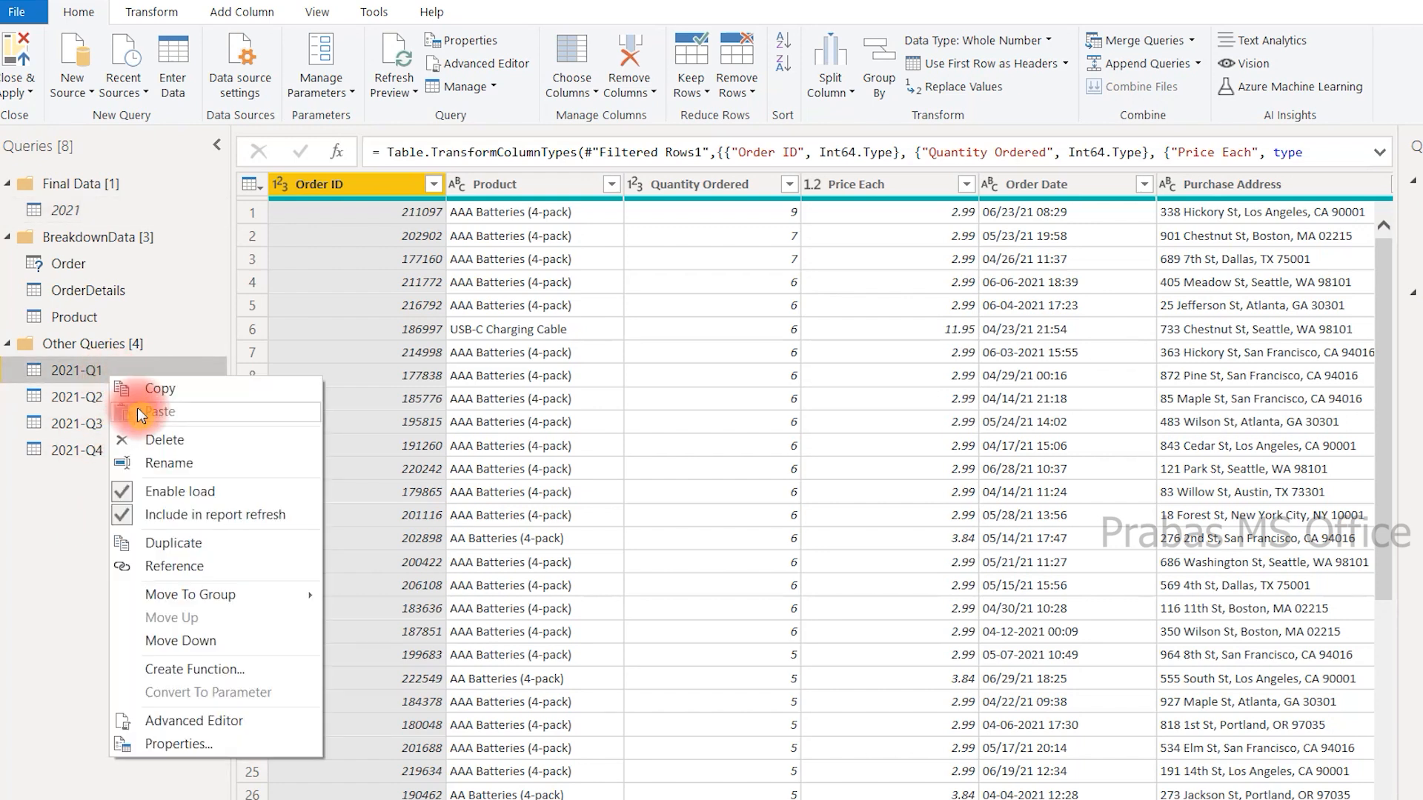
pyautogui.click(161, 491)
pyautogui.click(945, 509)
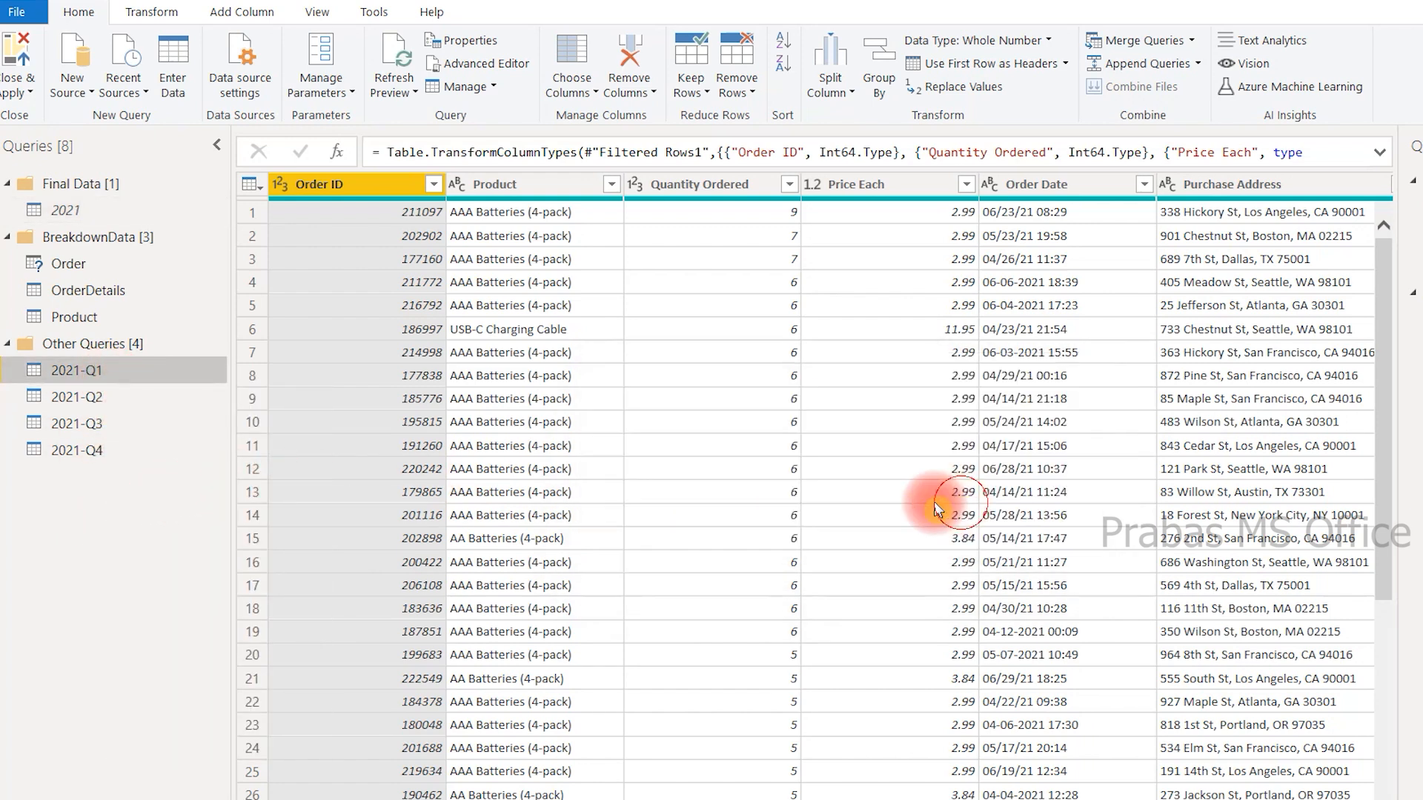
pyautogui.rightClick(151, 405)
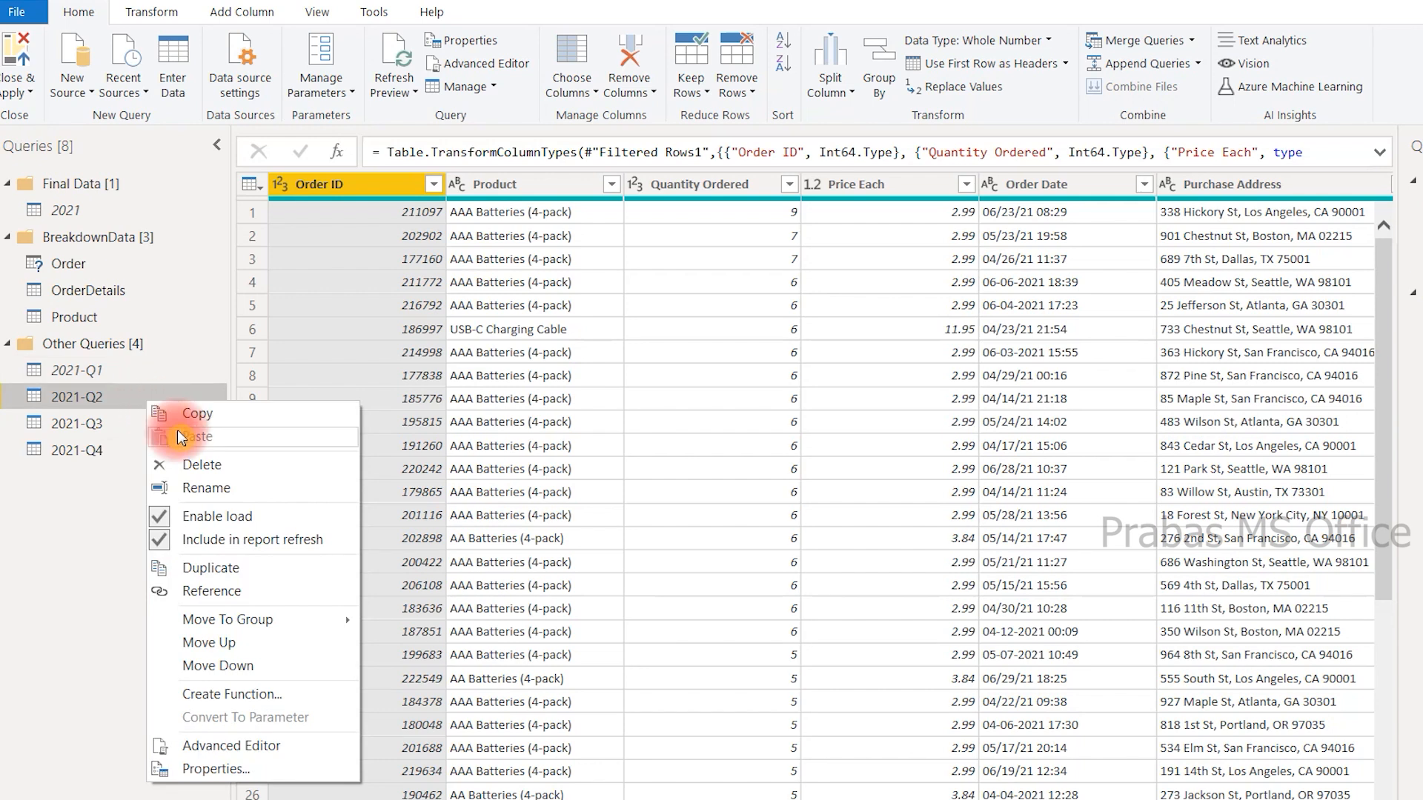
pyautogui.click(234, 518)
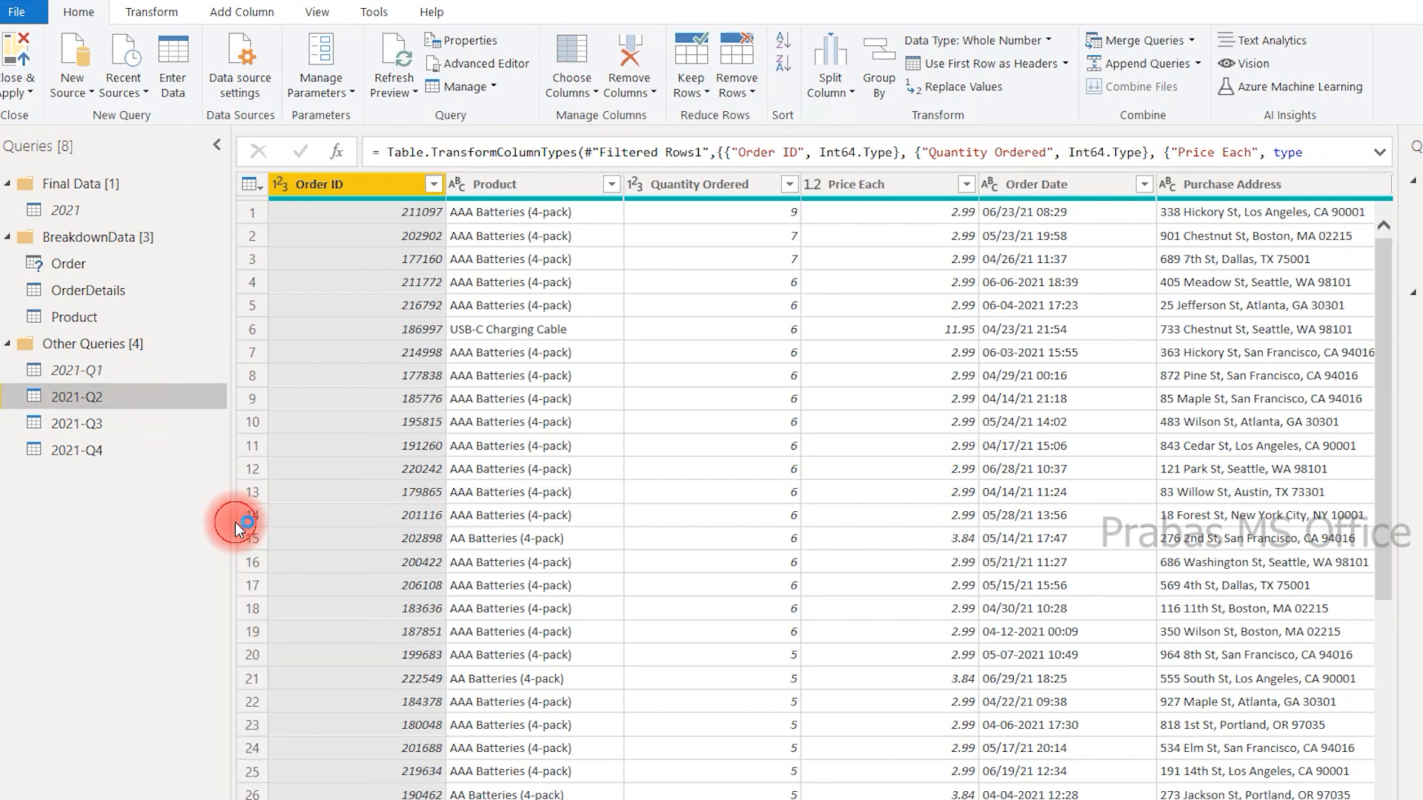
pyautogui.click(946, 509)
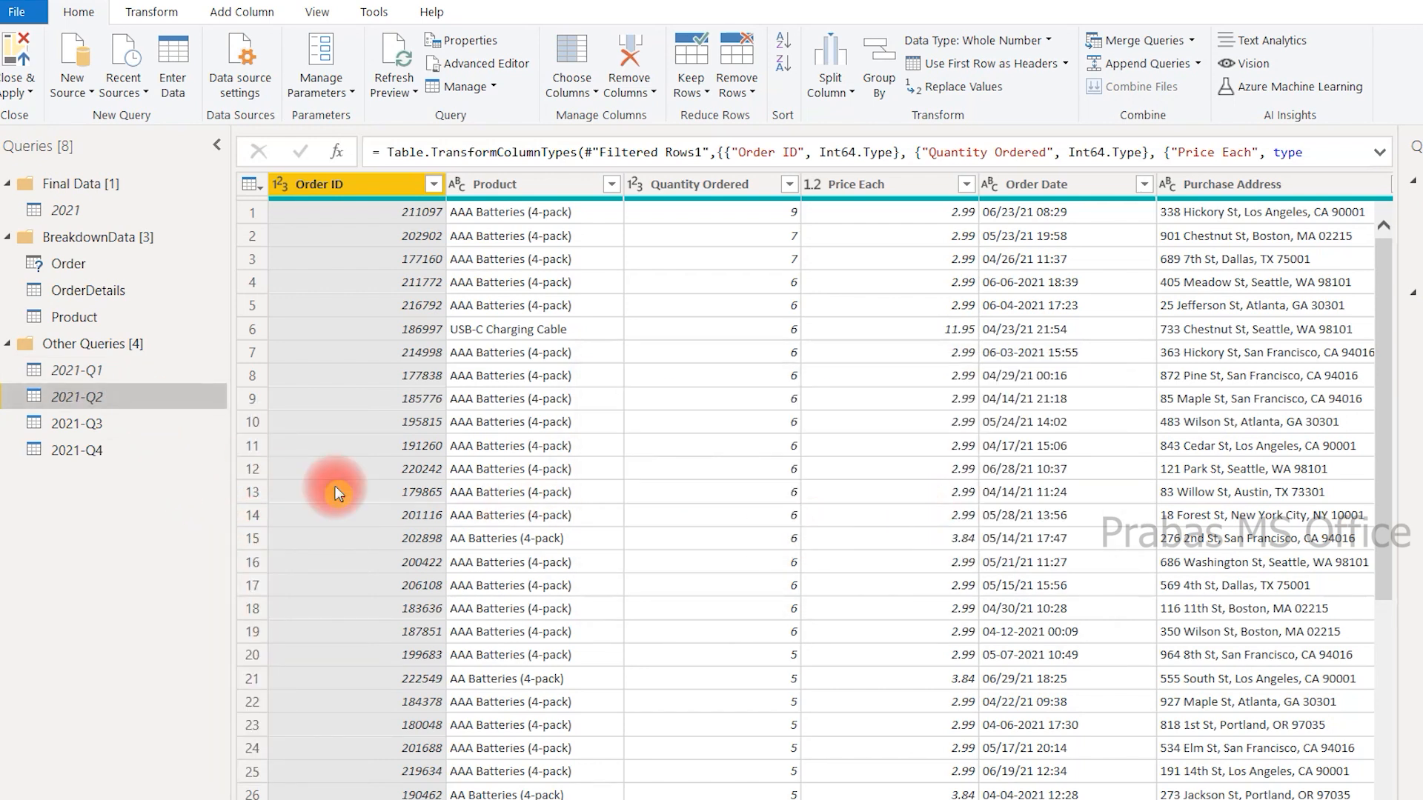
# Step: Disable loading of the 2021-Q3 and 2021-Q4 queries, accepting the possible data loss
pyautogui.rightClick(66, 428)
pyautogui.click(122, 540)
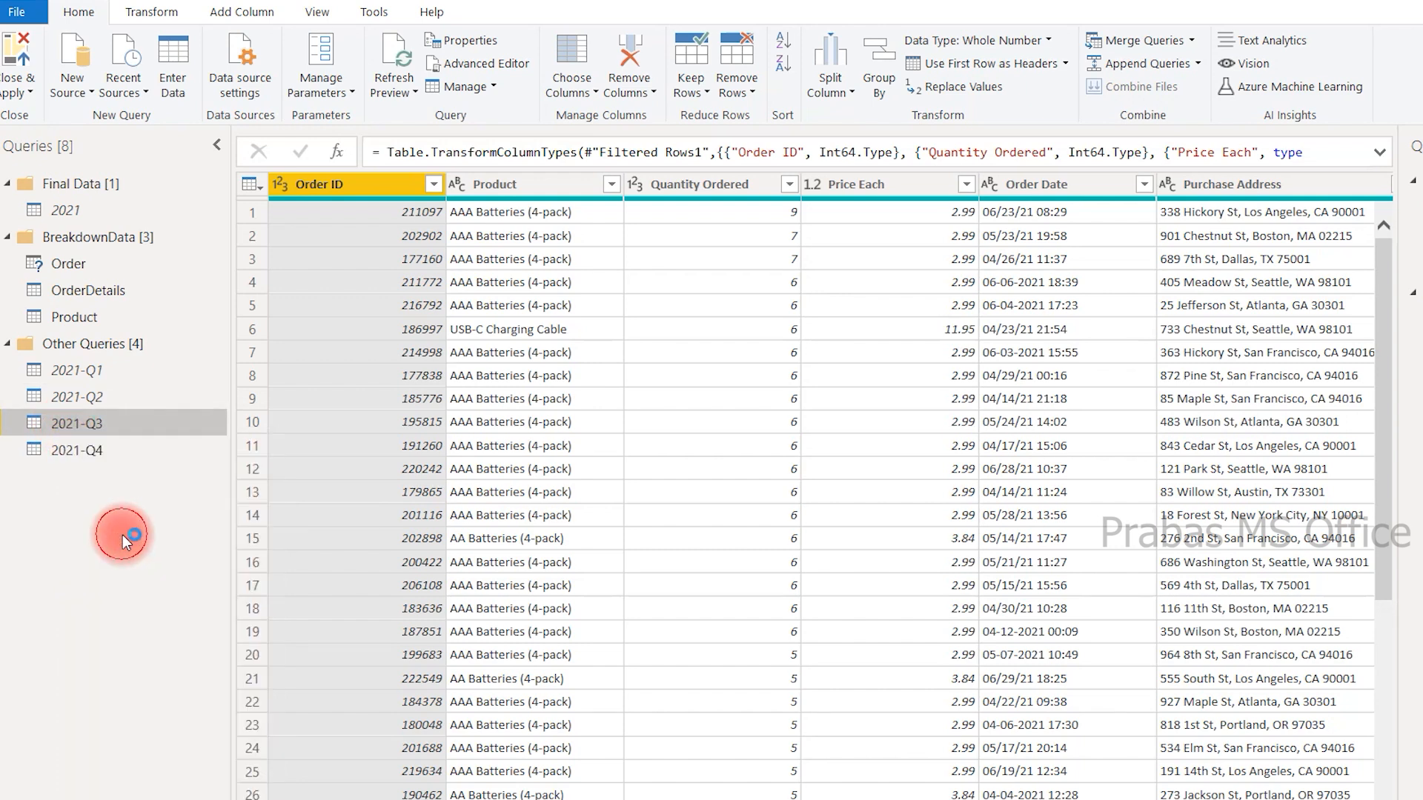
pyautogui.click(918, 509)
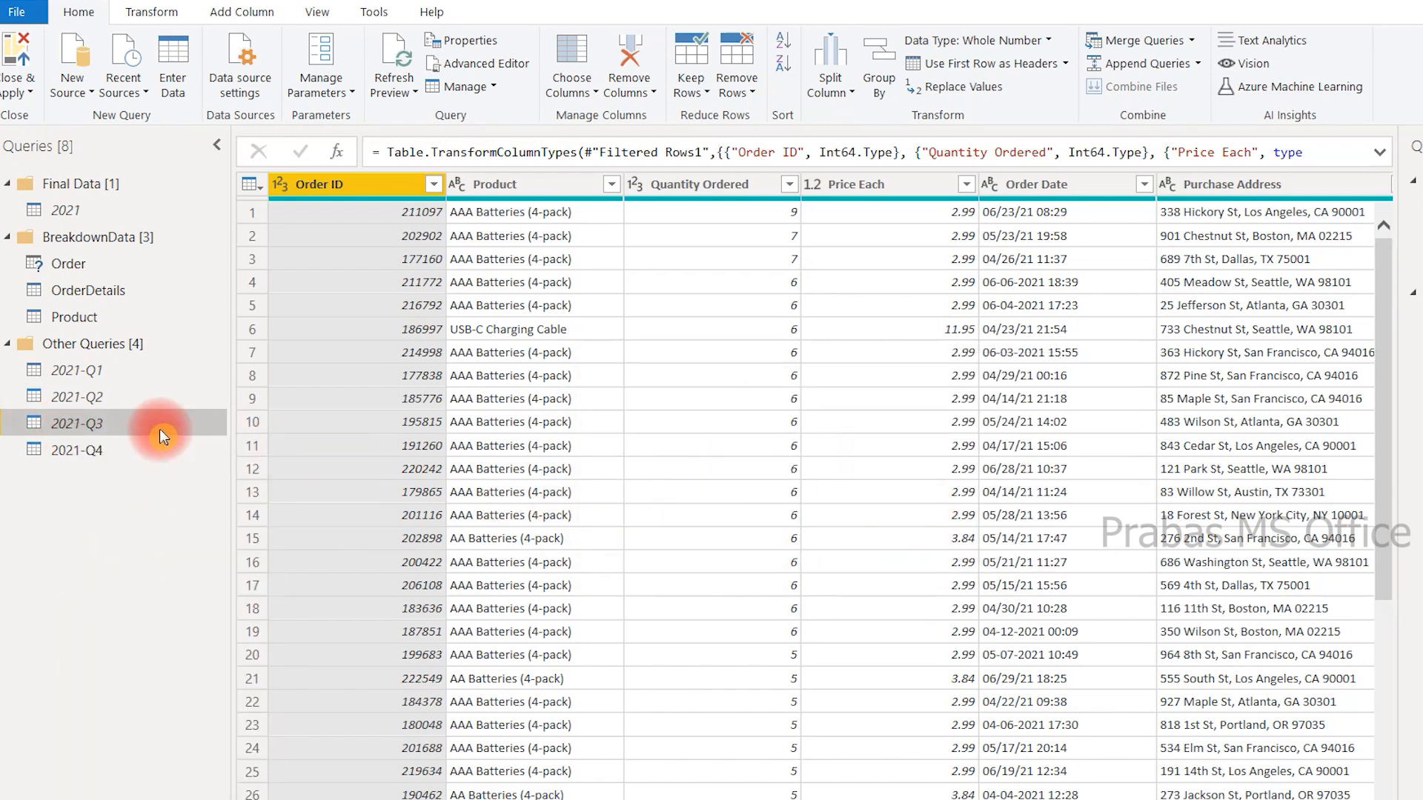
pyautogui.rightClick(115, 449)
pyautogui.click(196, 565)
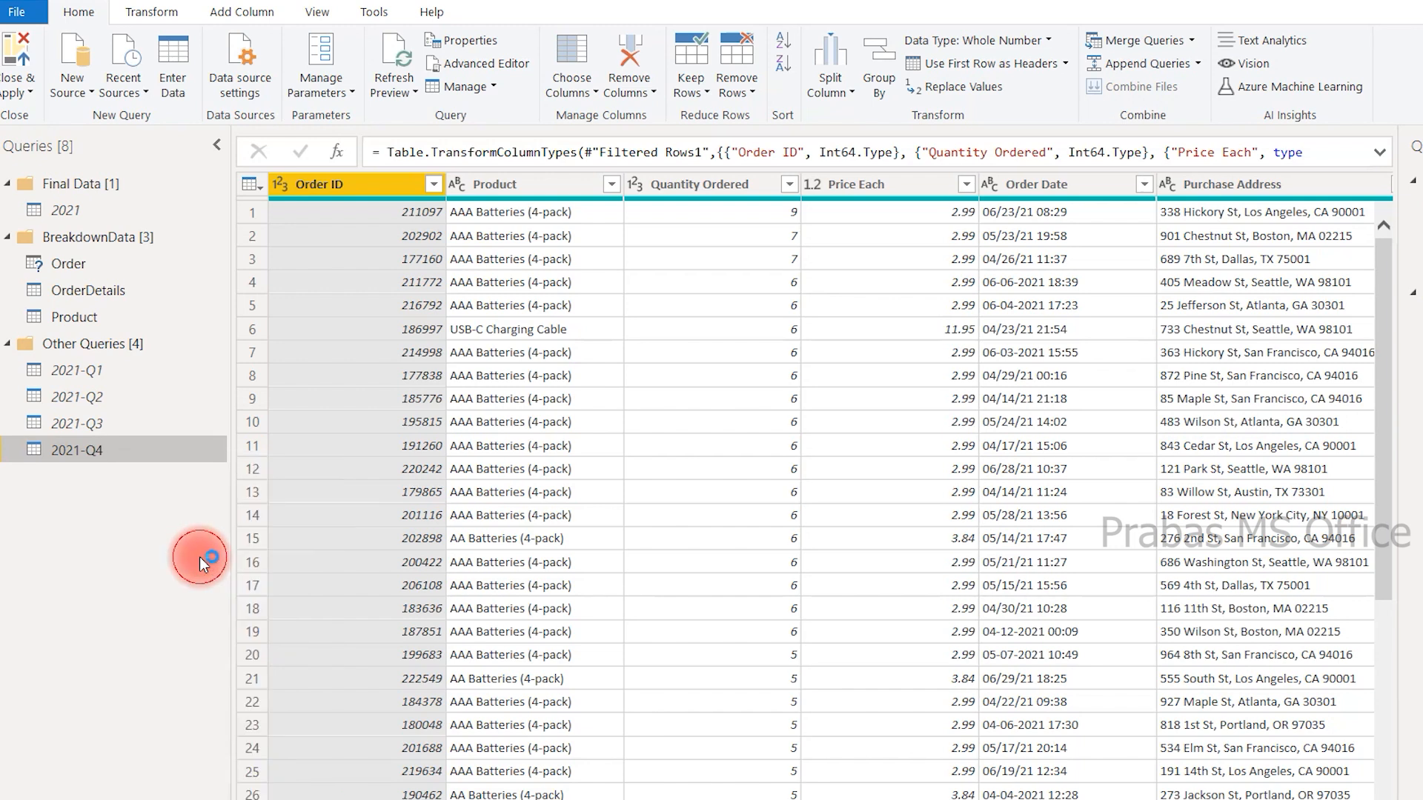
pyautogui.click(915, 511)
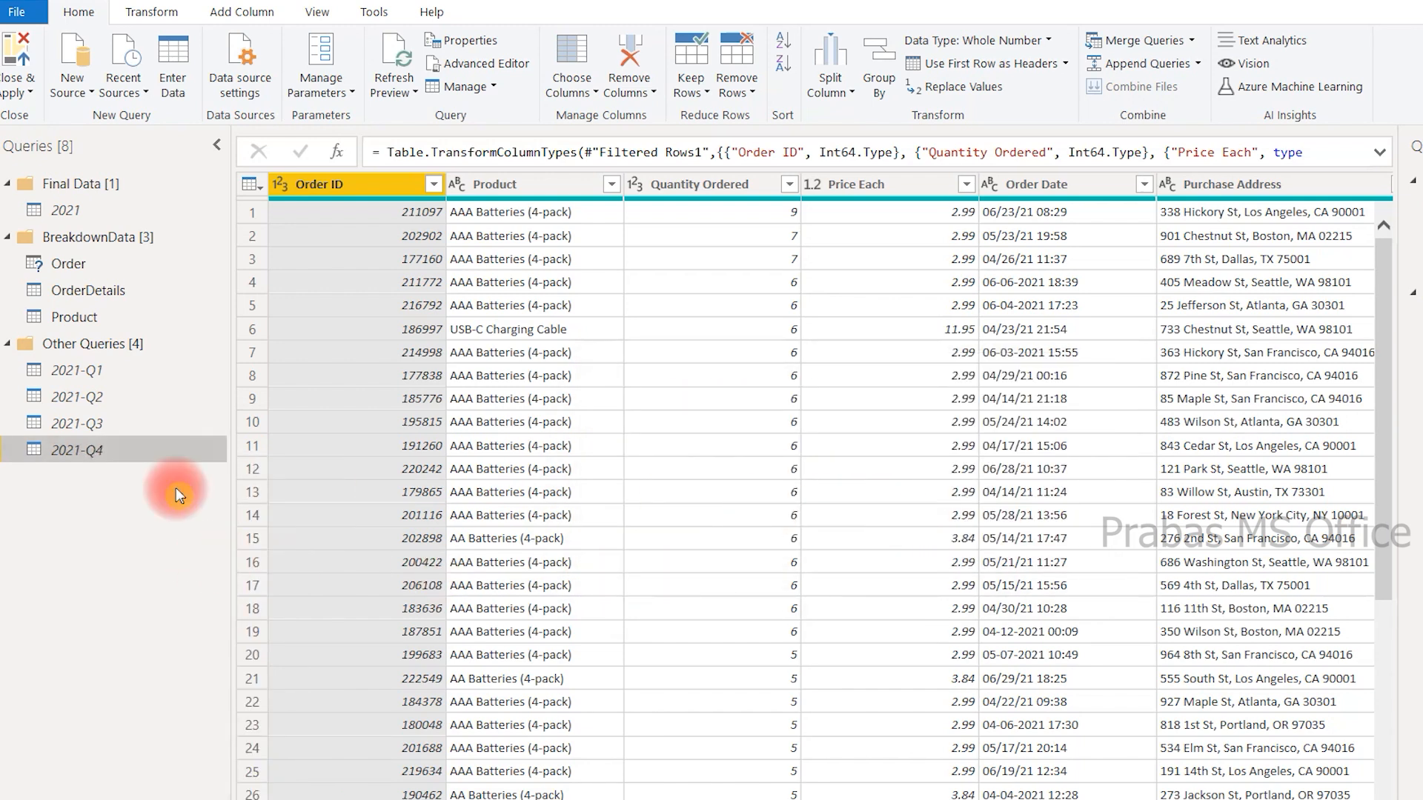
# Step: Compare the load option of the Order query with that of the 2021-Q1 query
pyautogui.click(101, 274)
pyautogui.rightClick(100, 273)
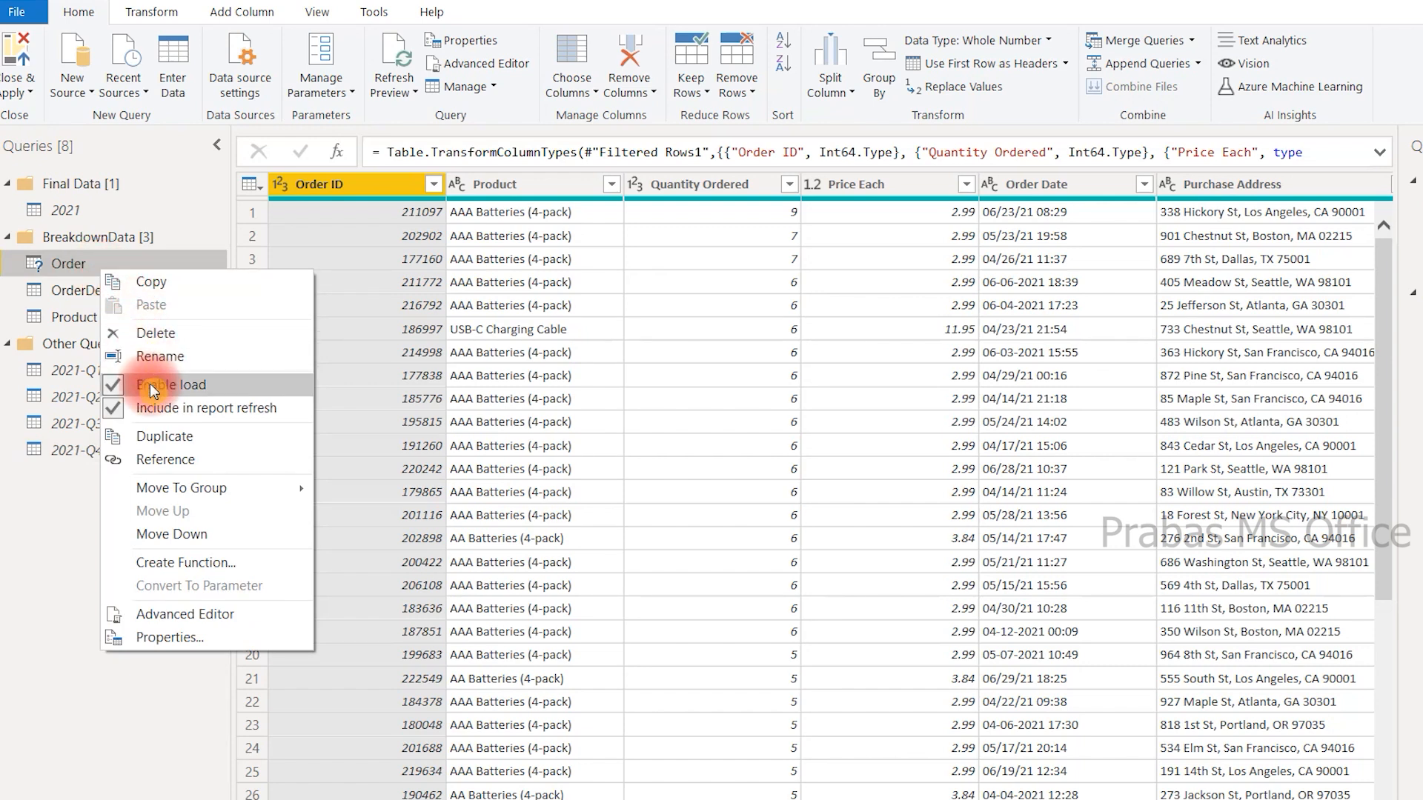
pyautogui.click(50, 493)
pyautogui.rightClick(69, 372)
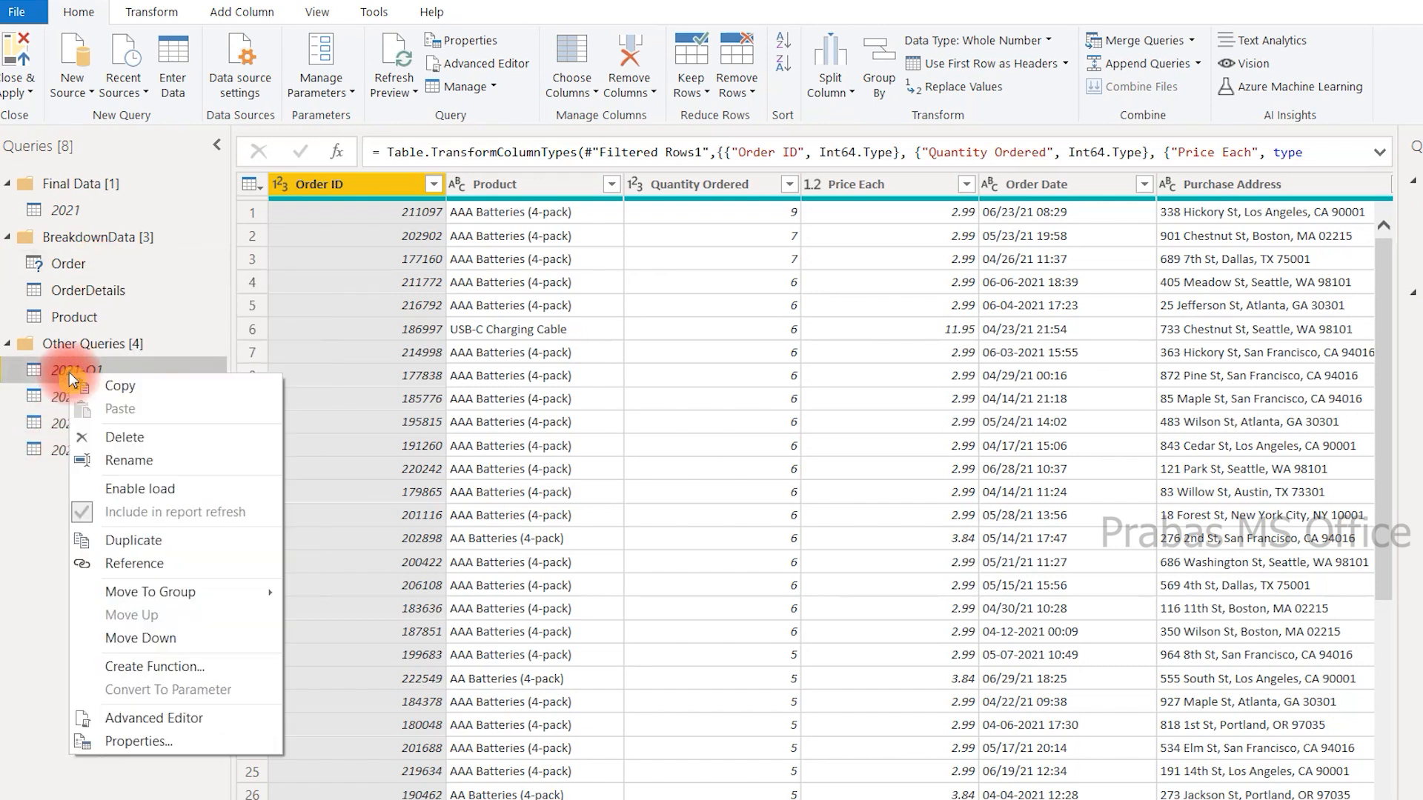
# Step: Close the query editor applying the load changes, and check the size of Power Query Project.pbix in File Explorer before saving
pyautogui.click(44, 523)
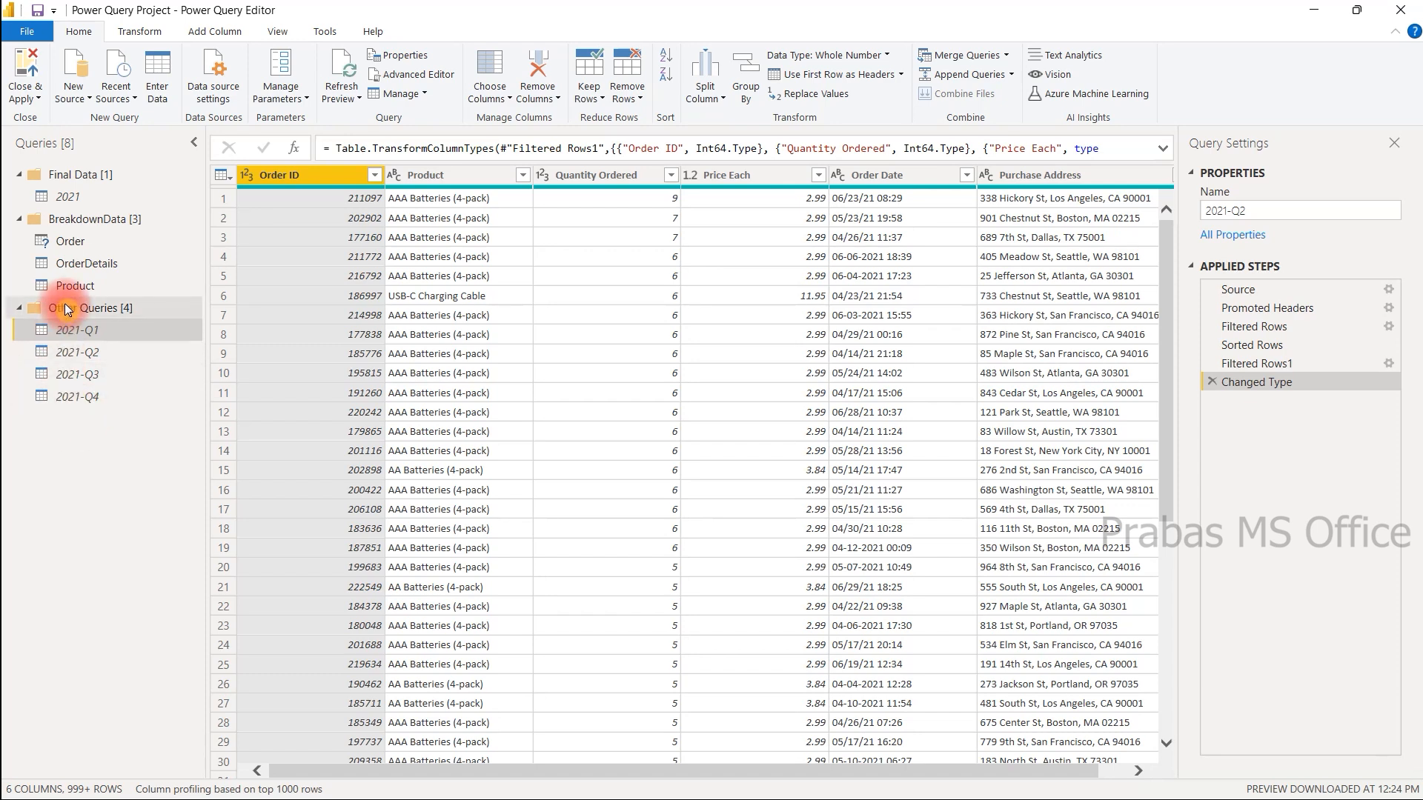
pyautogui.click(29, 70)
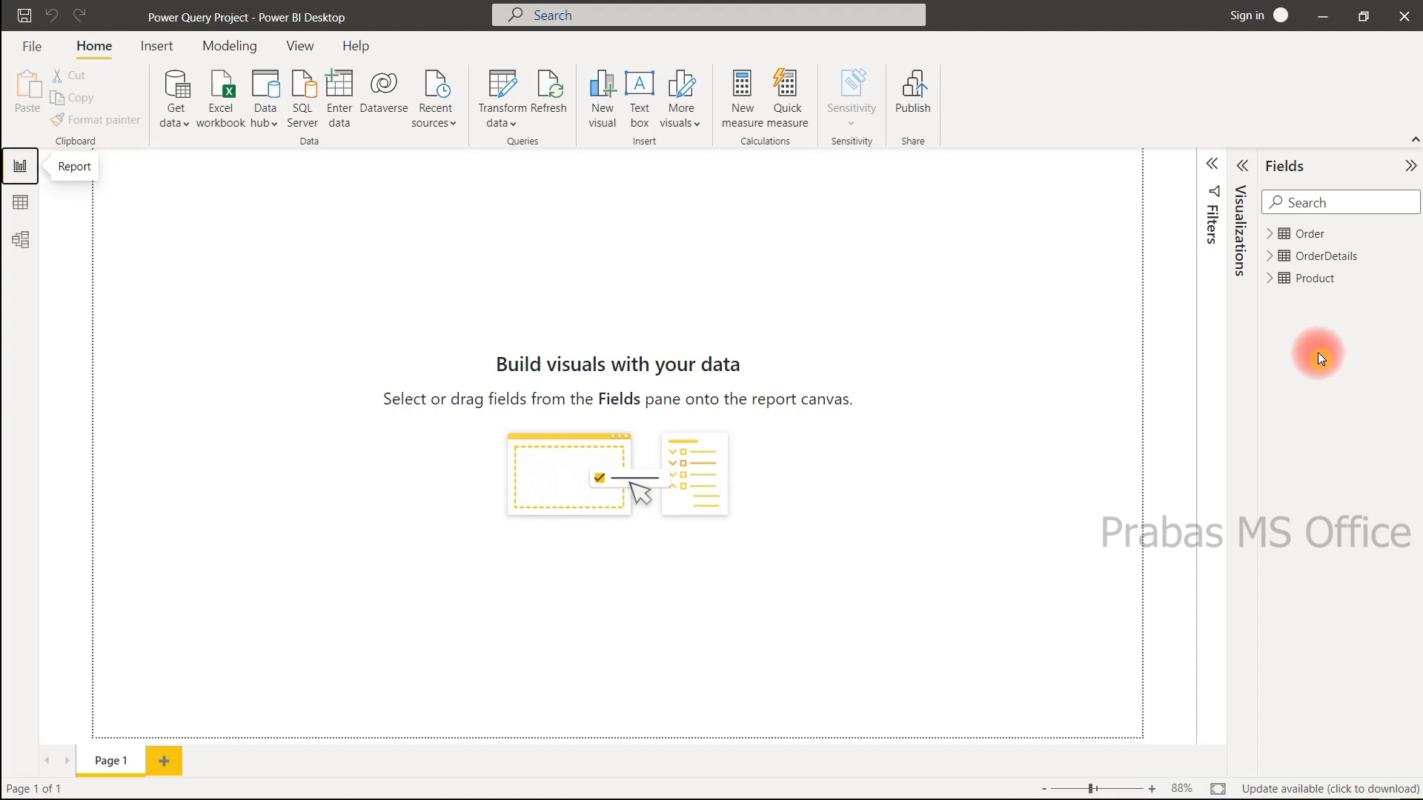
pyautogui.hotkey('alt', 'Tab')
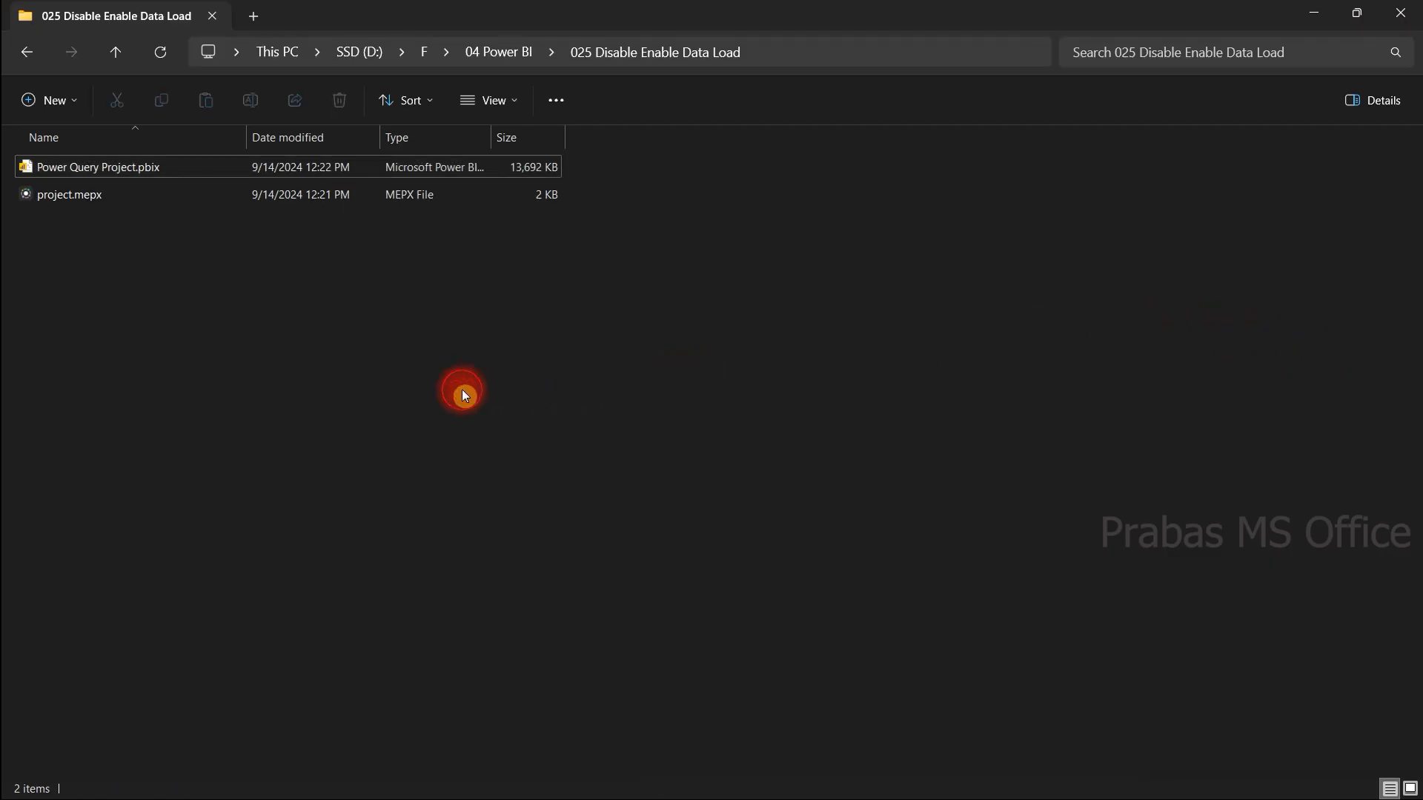
pyautogui.hotkey('alt', 'Tab')
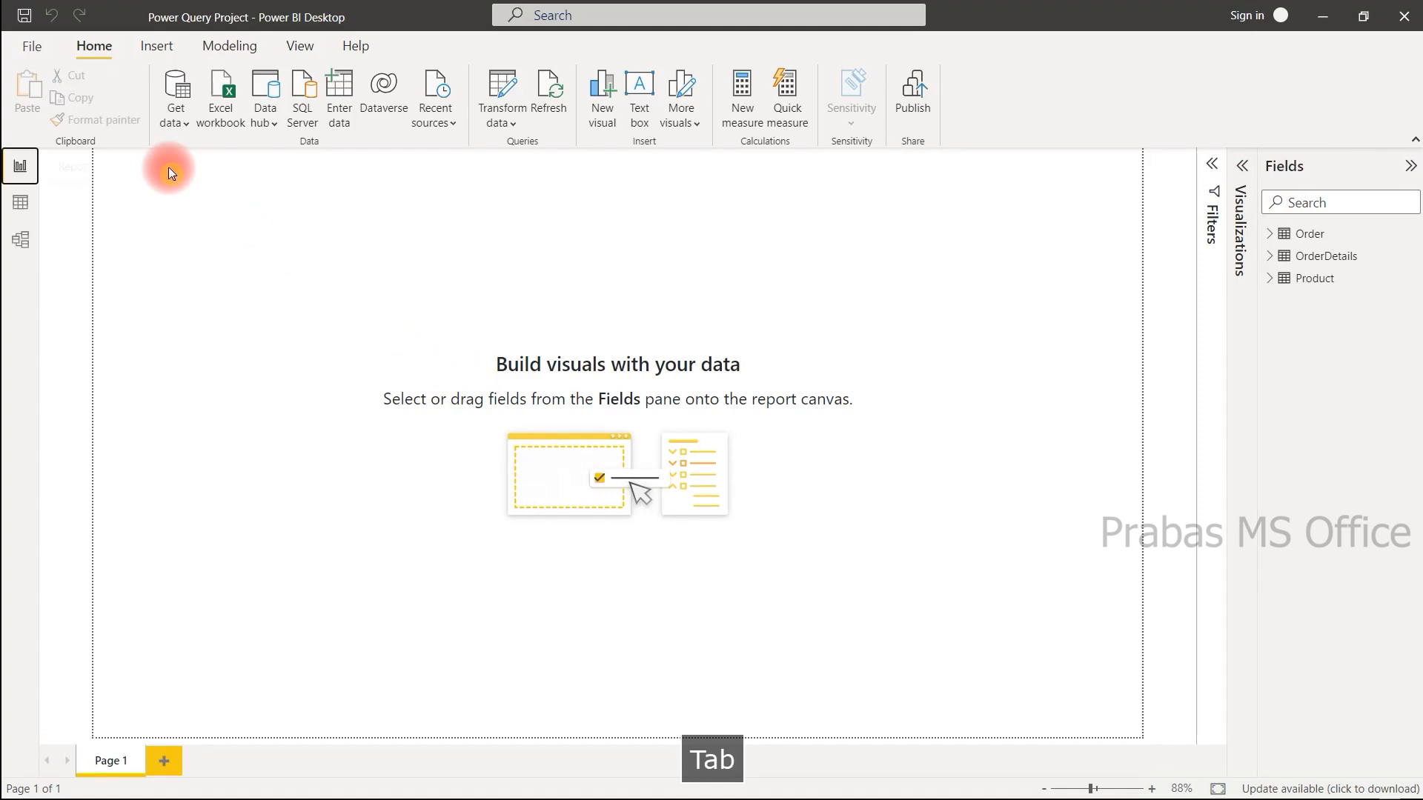
# Step: Save the Power BI project and recheck the size of Power Query Project.pbix in File Explorer
pyautogui.click(25, 15)
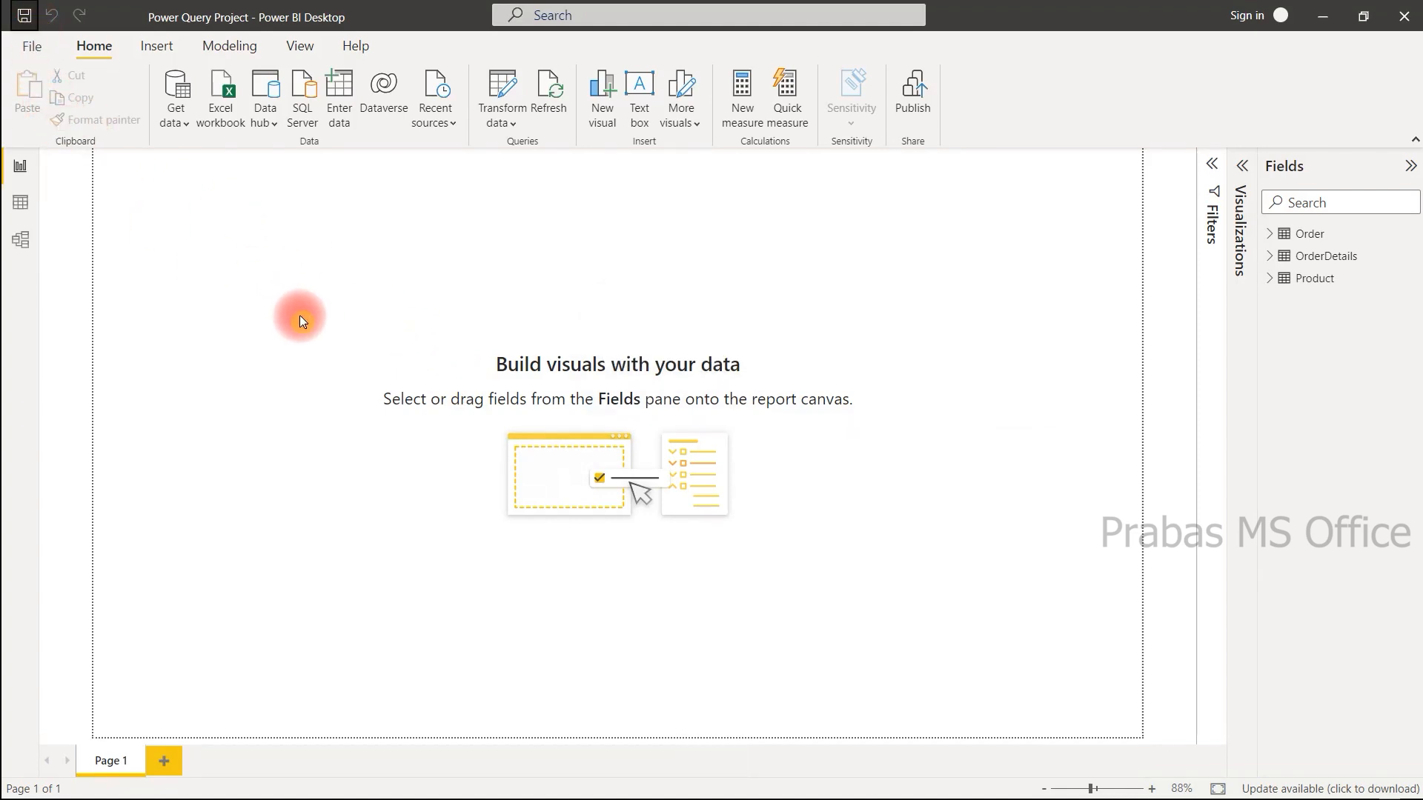
pyautogui.hotkey('alt', 'Tab')
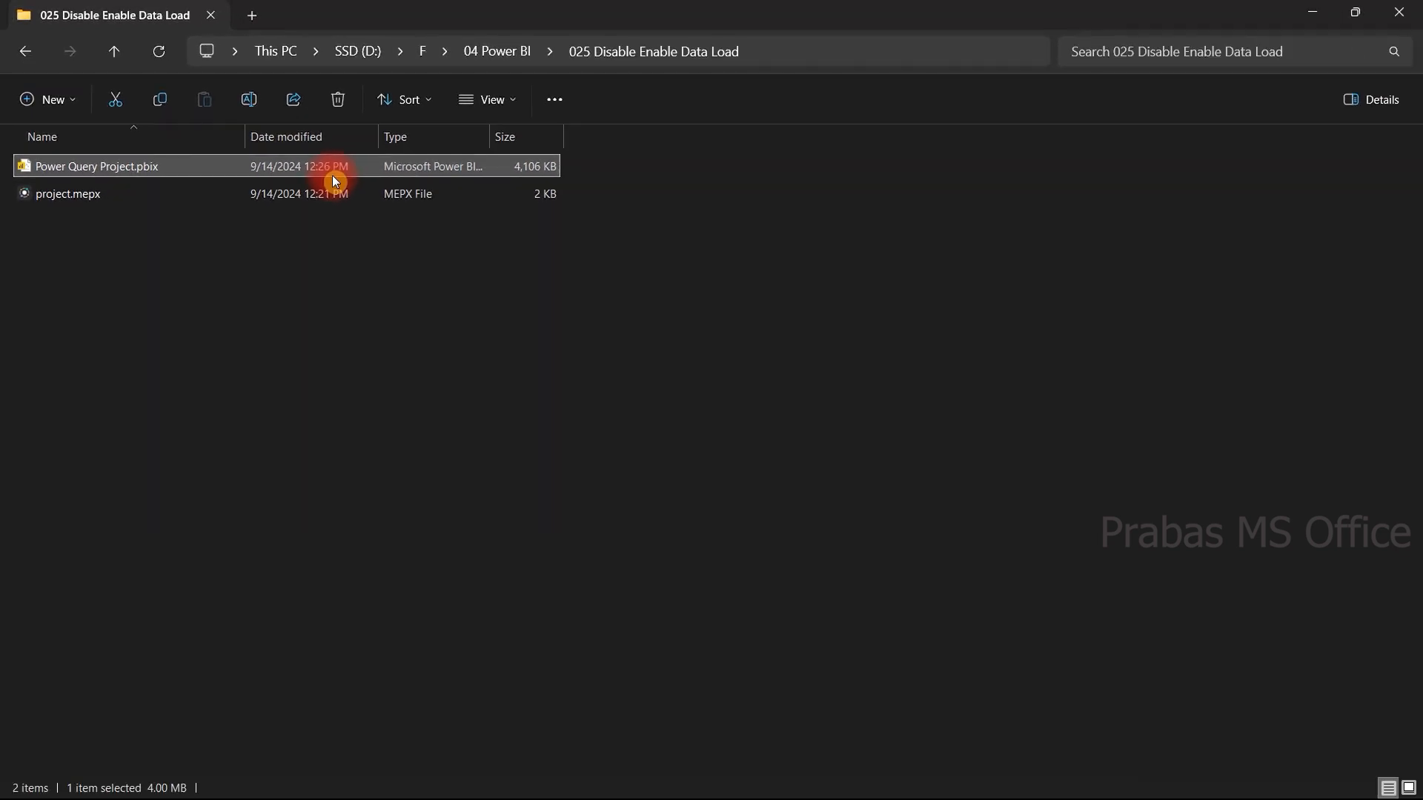
pyautogui.hotkey('alt', 'Tab')
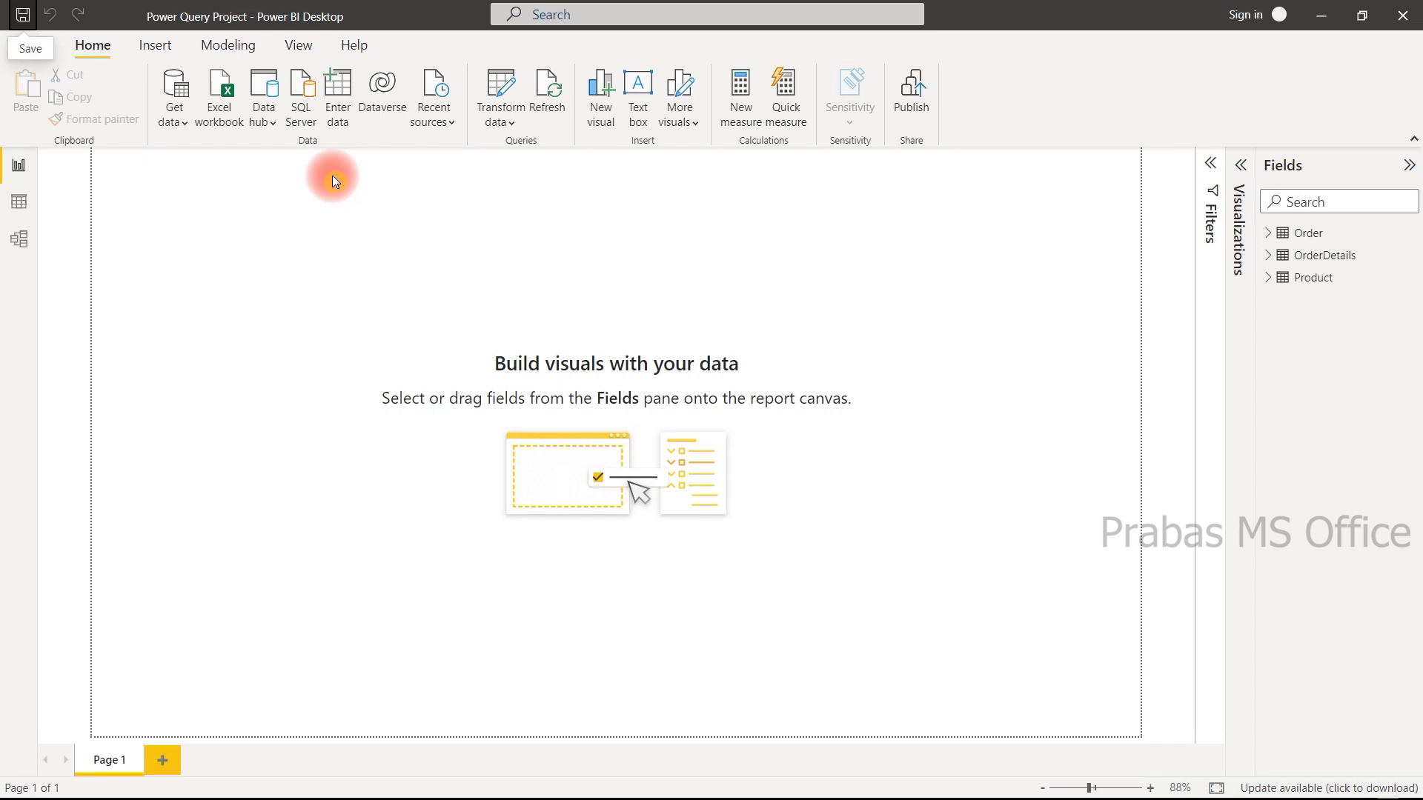